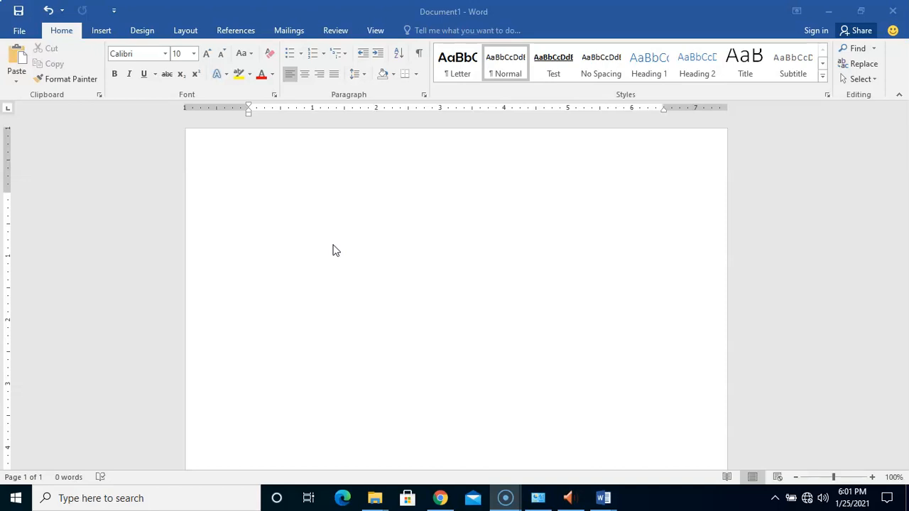
# Enter the headline "ALAS! THE CRIMINAL HAS FINALLY BEEN ARRESTED" at the start of the blank document
pyautogui.click(377, 254)
pyautogui.click(210, 190)
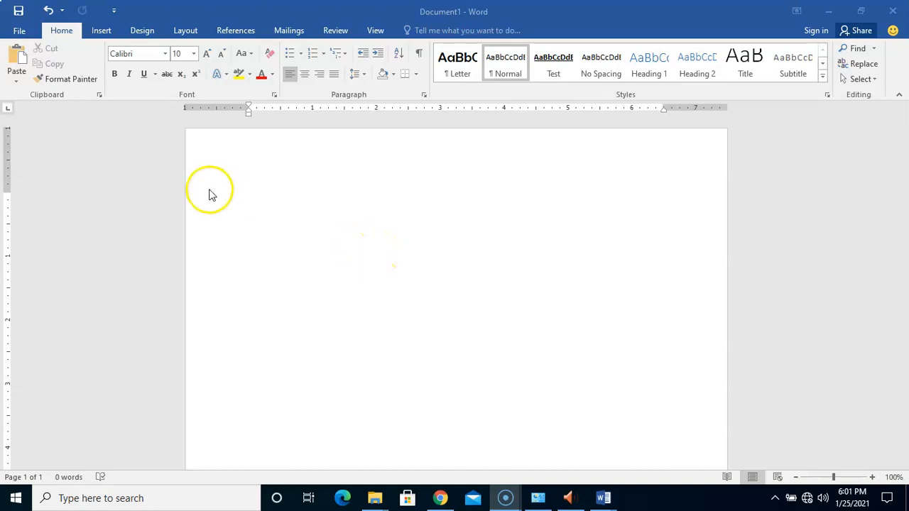
pyautogui.click(294, 206)
pyautogui.click(278, 191)
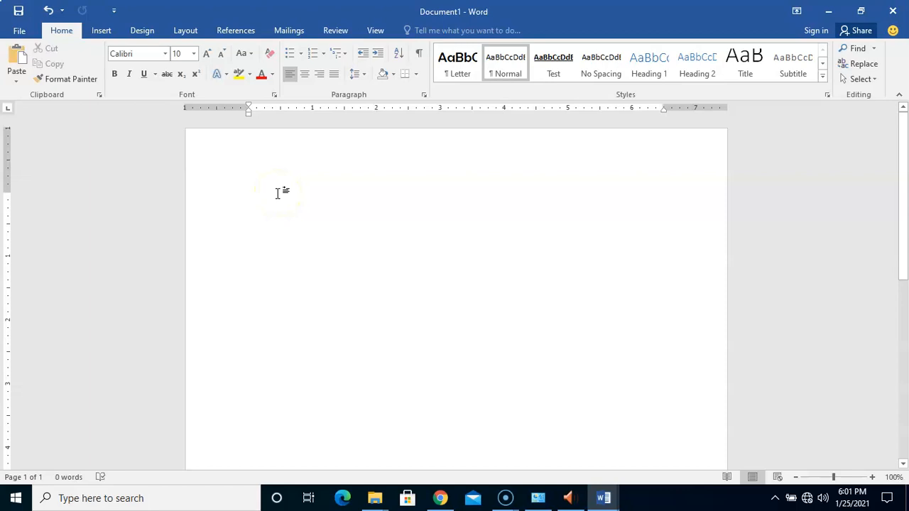
pyautogui.write('ALAS')
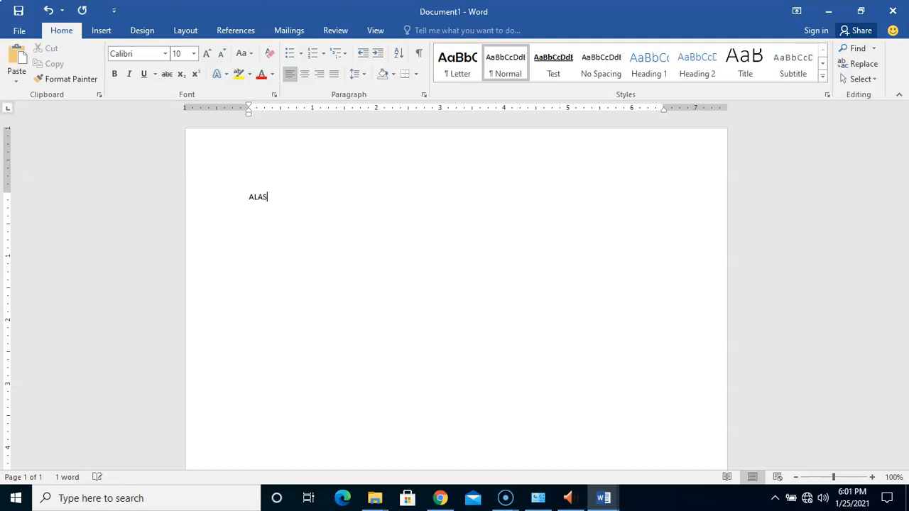
pyautogui.write('! THE CRIMINAL')
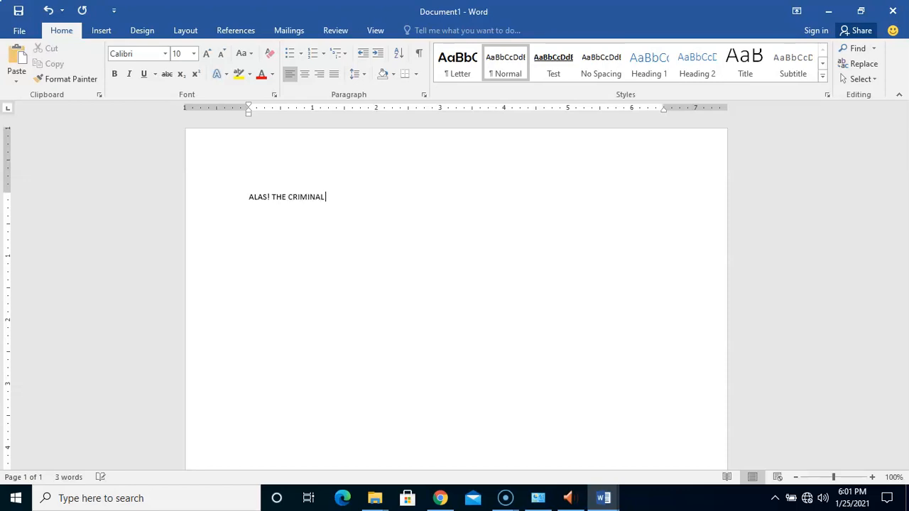
pyautogui.write(' HAS FINALLY BEEN ARRESTED')
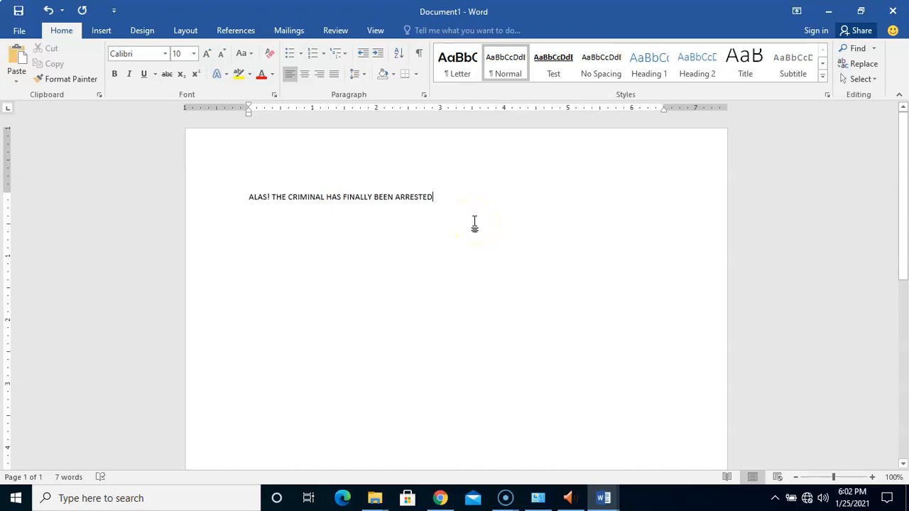
# Extend the headline with random filler letters to the end of the line and delete them again
pyautogui.write('JKSDKJDSKJSKJSDKJDKJDSKJDSDSSDDSJSDDSJKDSKJSDKJDSKJ')
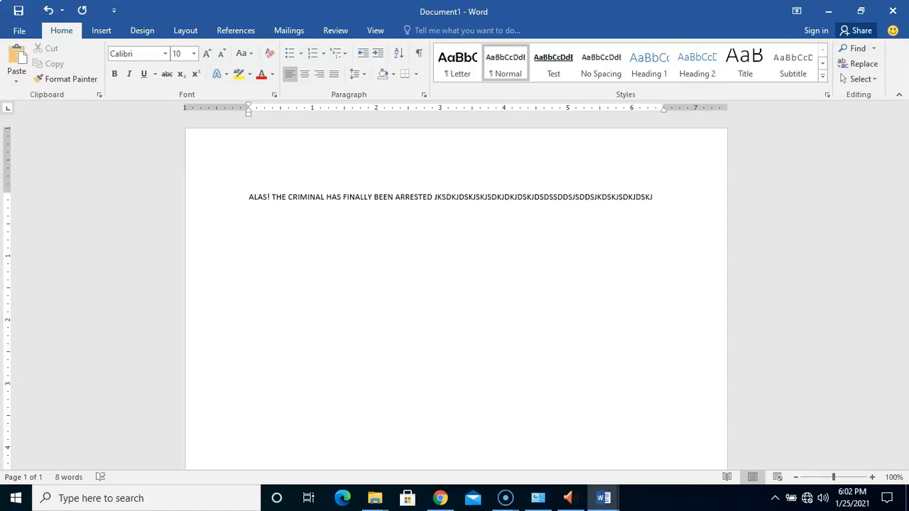
pyautogui.press('BackSpace')
pyautogui.press('BackSpace')
pyautogui.press('BackSpace')
pyautogui.press('BackSpace')
pyautogui.press('BackSpace')
pyautogui.press('BackSpace')
pyautogui.press('BackSpace')
pyautogui.press('BackSpace')
pyautogui.press('BackSpace')
pyautogui.press('BackSpace')
pyautogui.press('BackSpace')
pyautogui.press('BackSpace')
pyautogui.press('BackSpace')
pyautogui.press('BackSpace')
pyautogui.press('BackSpace')
pyautogui.press('BackSpace')
pyautogui.press('BackSpace')
pyautogui.press('BackSpace')
pyautogui.press('BackSpace')
pyautogui.press('BackSpace')
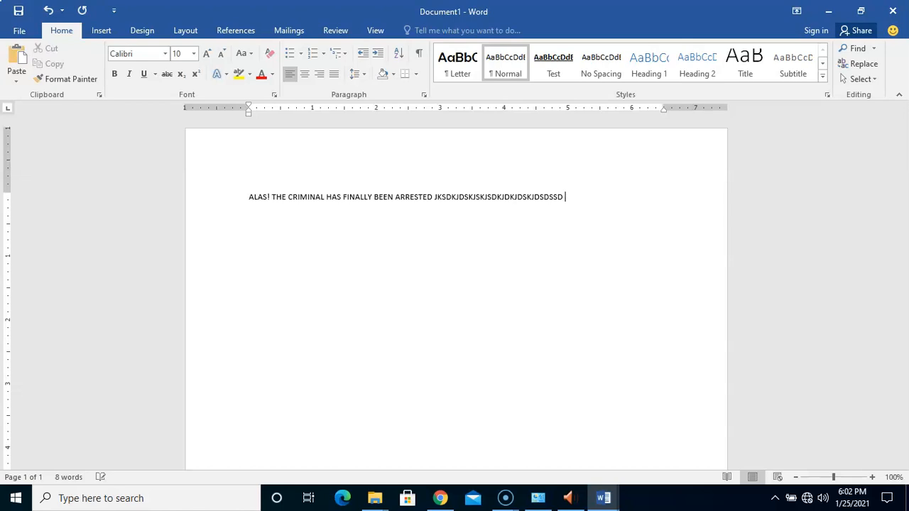
pyautogui.press('BackSpace')
pyautogui.press('BackSpace')
pyautogui.press('BackSpace')
pyautogui.press('BackSpace')
pyautogui.press('BackSpace')
pyautogui.press('BackSpace')
pyautogui.press('BackSpace')
pyautogui.press('BackSpace')
pyautogui.press('BackSpace')
pyautogui.press('BackSpace')
pyautogui.press('BackSpace')
pyautogui.press('BackSpace')
pyautogui.press('BackSpace')
pyautogui.press('BackSpace')
pyautogui.press('BackSpace')
pyautogui.press('BackSpace')
pyautogui.press('BackSpace')
pyautogui.press('BackSpace')
pyautogui.press('BackSpace')
pyautogui.press('BackSpace')
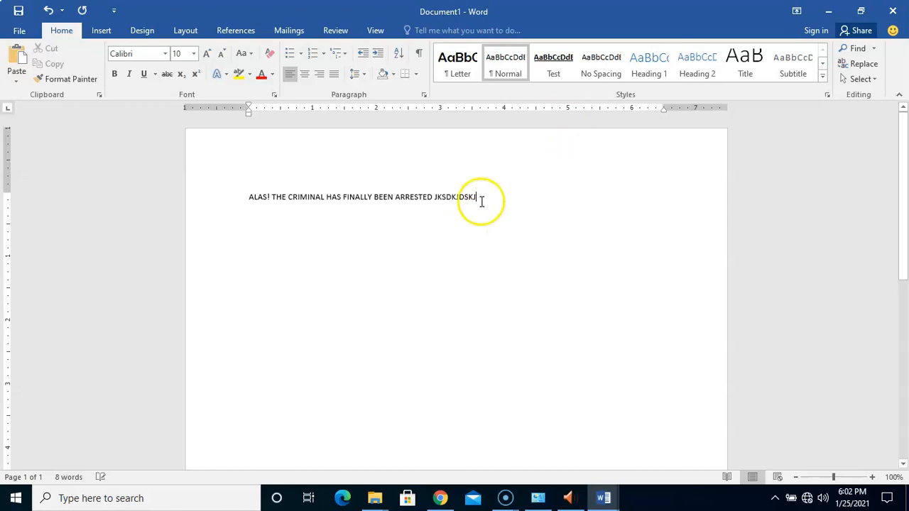
pyautogui.press('BackSpace')
pyautogui.press('BackSpace')
pyautogui.press('BackSpace')
pyautogui.press('BackSpace')
pyautogui.press('BackSpace')
pyautogui.press('BackSpace')
pyautogui.press('BackSpace')
pyautogui.press('BackSpace')
pyautogui.press('BackSpace')
pyautogui.press('BackSpace')
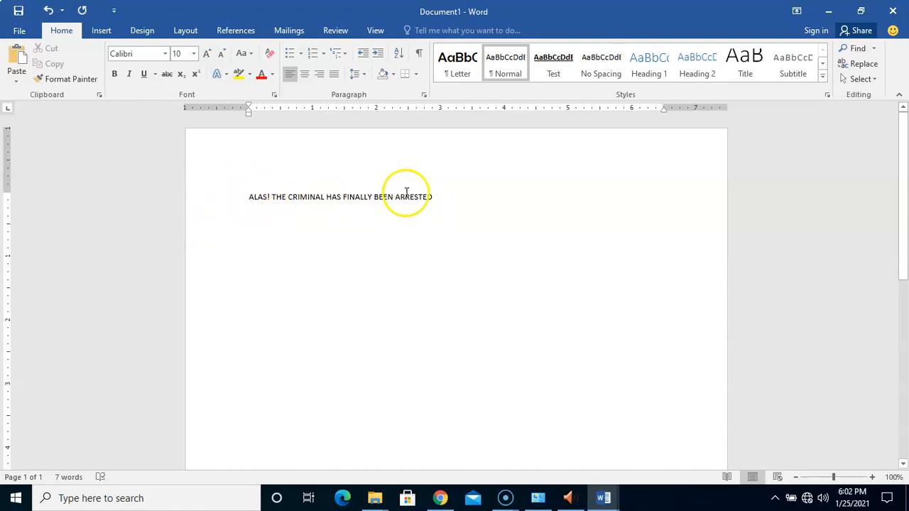
# Start a new line below the headline and insert a Continuous section break there
pyautogui.click(519, 240)
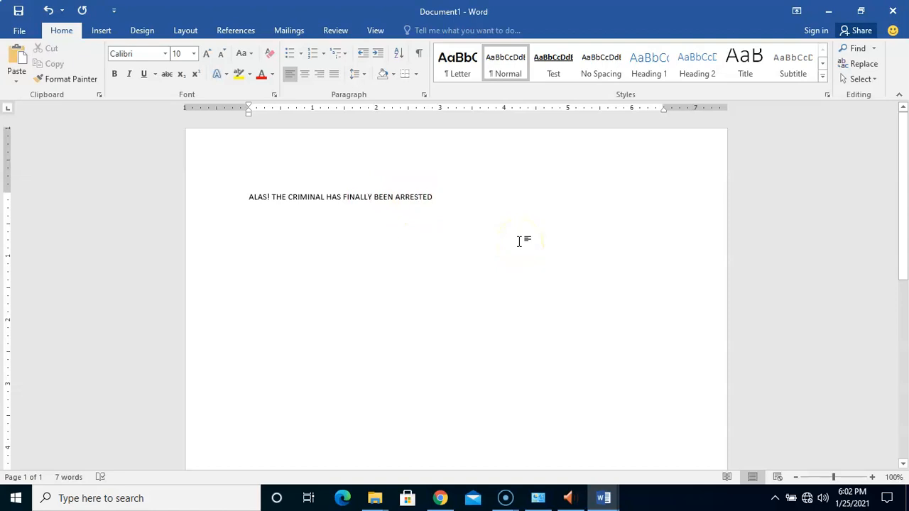
pyautogui.press('Return')
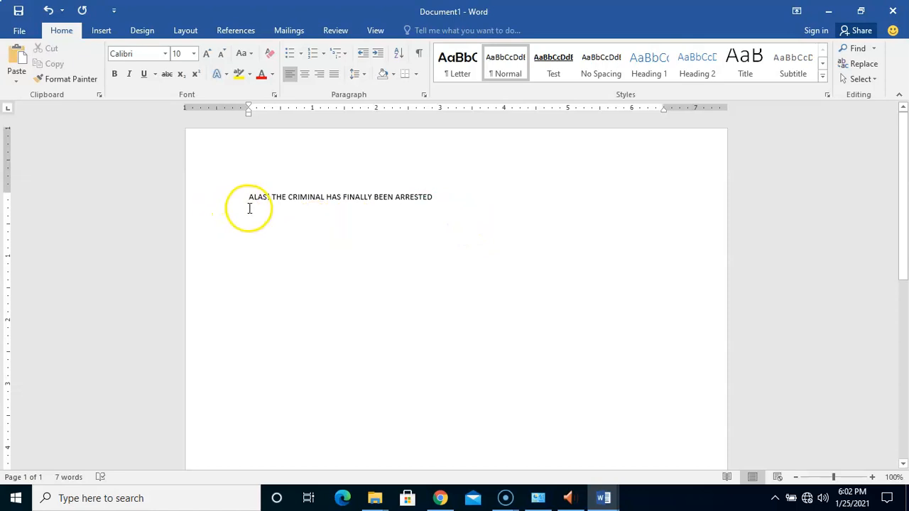
pyautogui.click(186, 32)
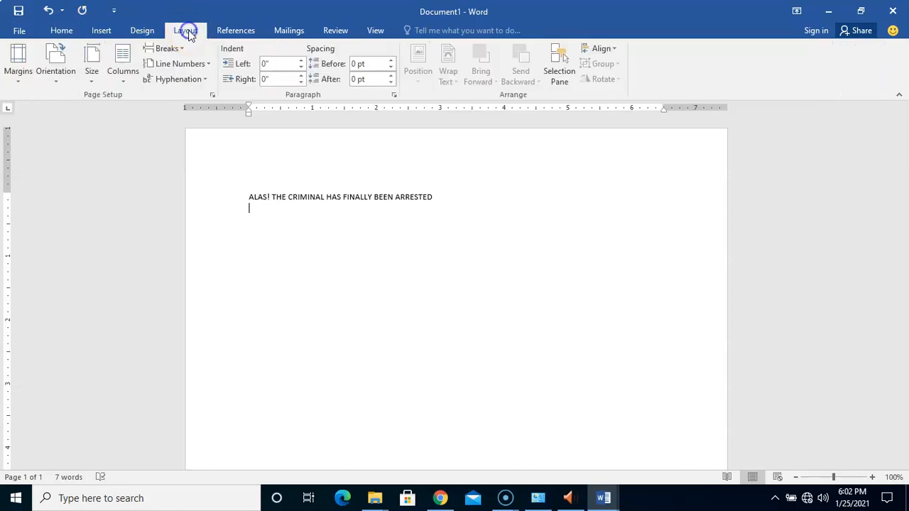
pyautogui.click(174, 48)
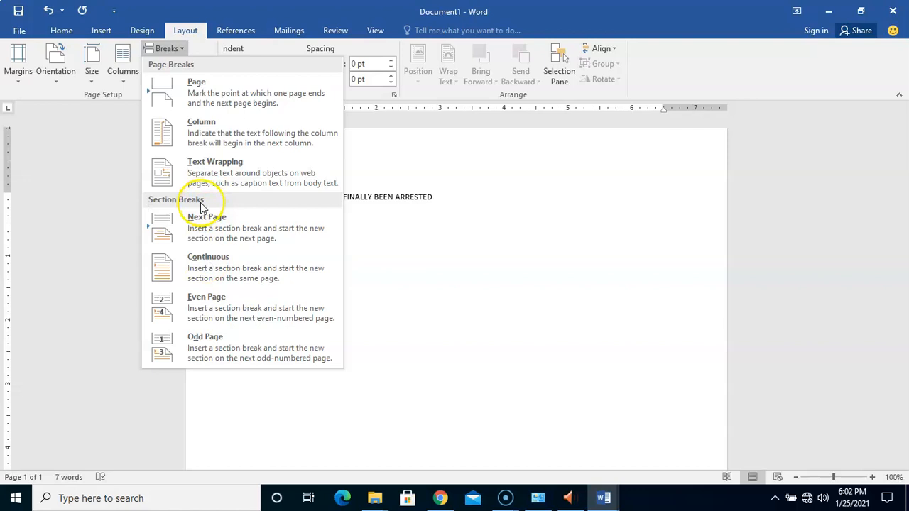
pyautogui.click(233, 263)
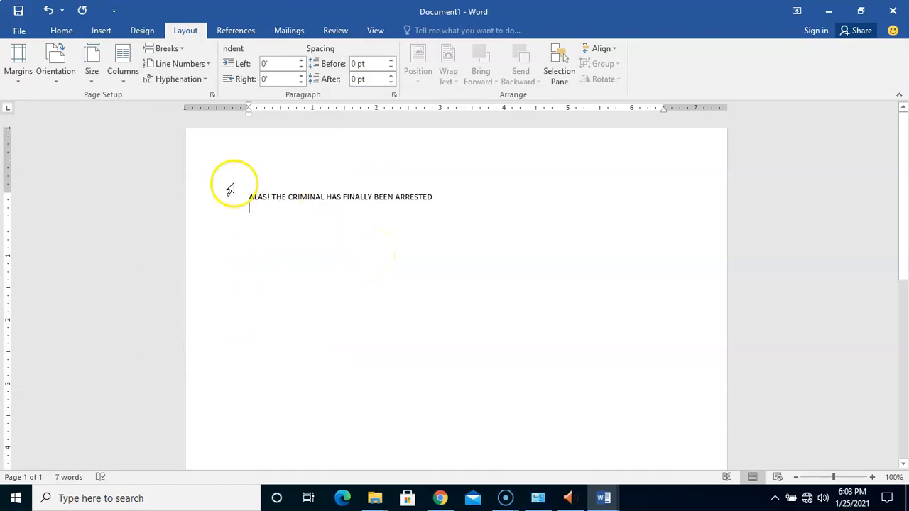
# Open the detailed column settings for the new section and set the number of columns to 2
pyautogui.click(123, 74)
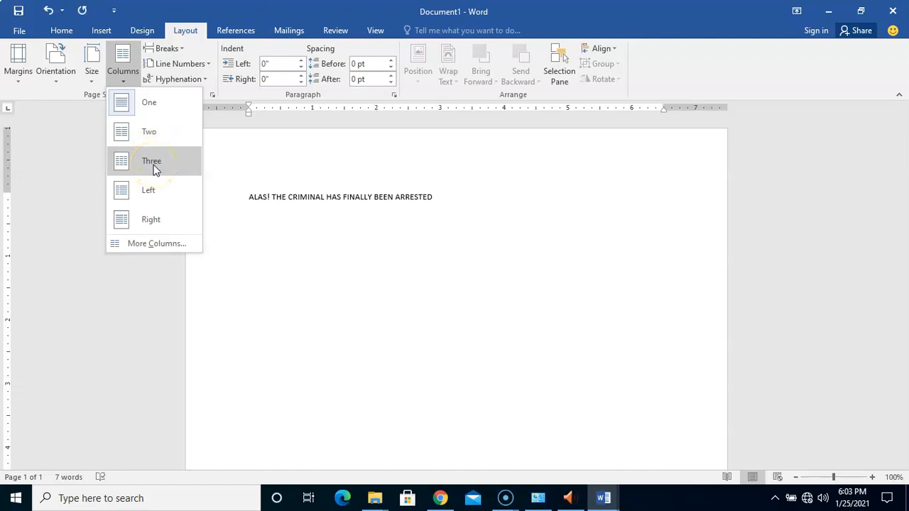
pyautogui.click(157, 246)
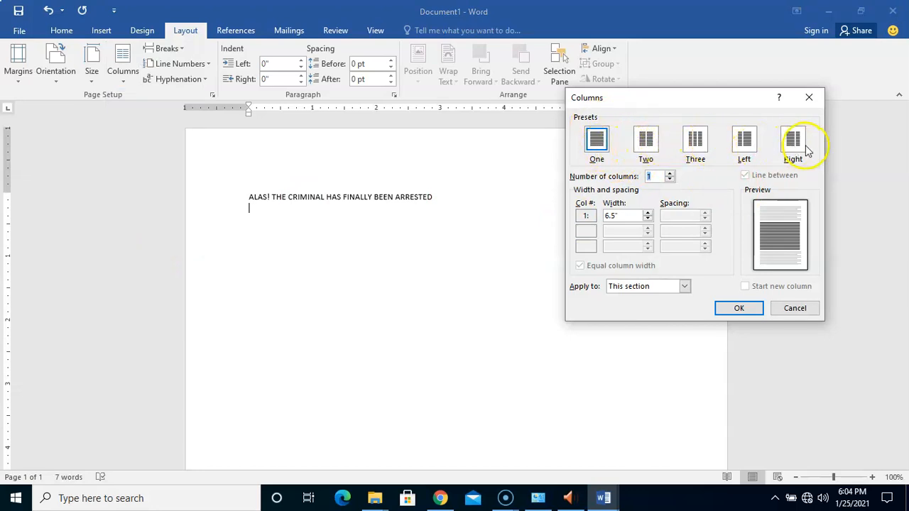
pyautogui.click(671, 175)
pyautogui.click(671, 174)
pyautogui.click(671, 174)
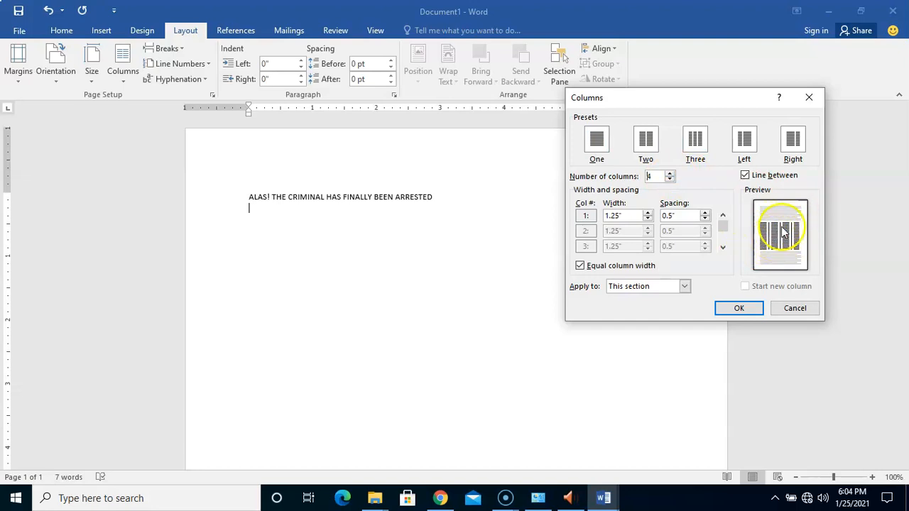
pyautogui.click(670, 179)
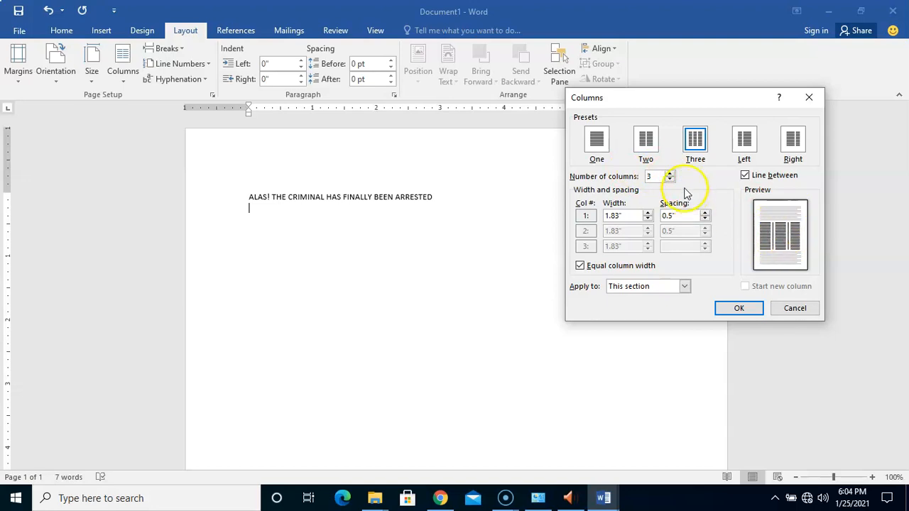
pyautogui.click(670, 179)
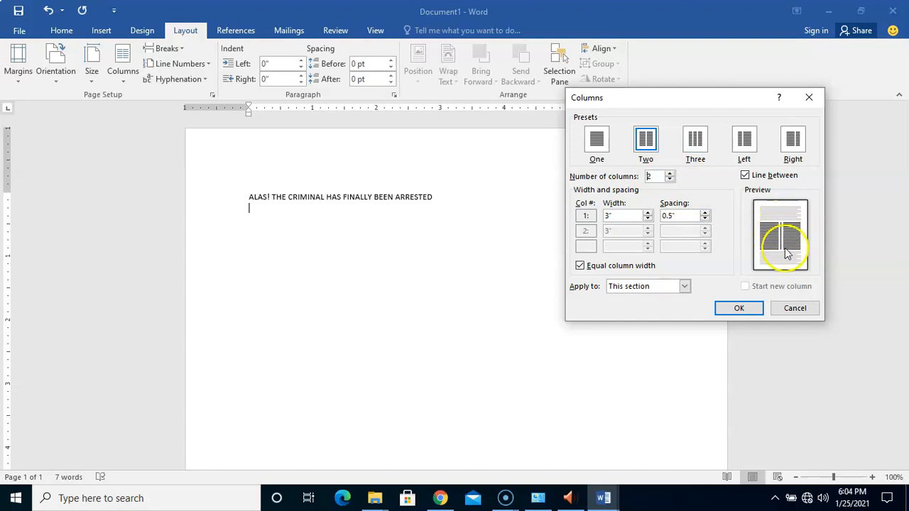
# Try removing the line between the columns and narrowing their spacing to 0.2", restoring the line and the 0.5" spacing
pyautogui.click(771, 176)
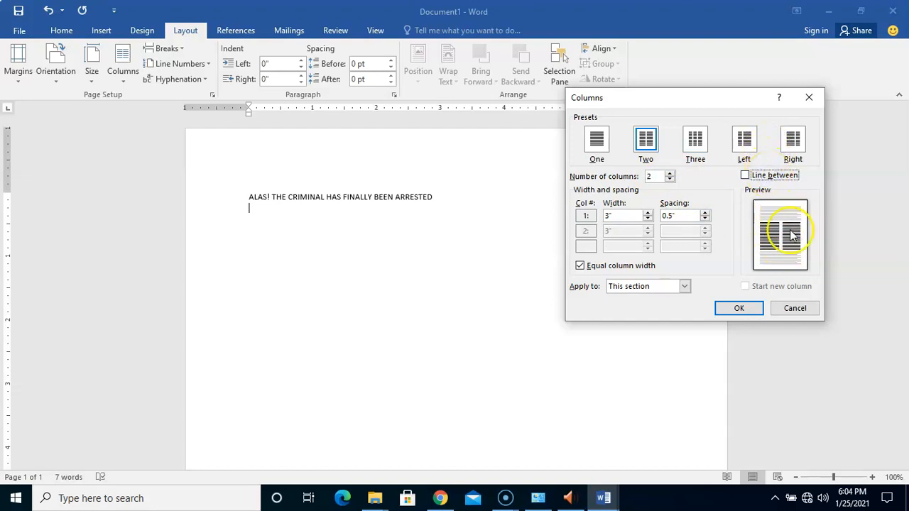
pyautogui.click(772, 176)
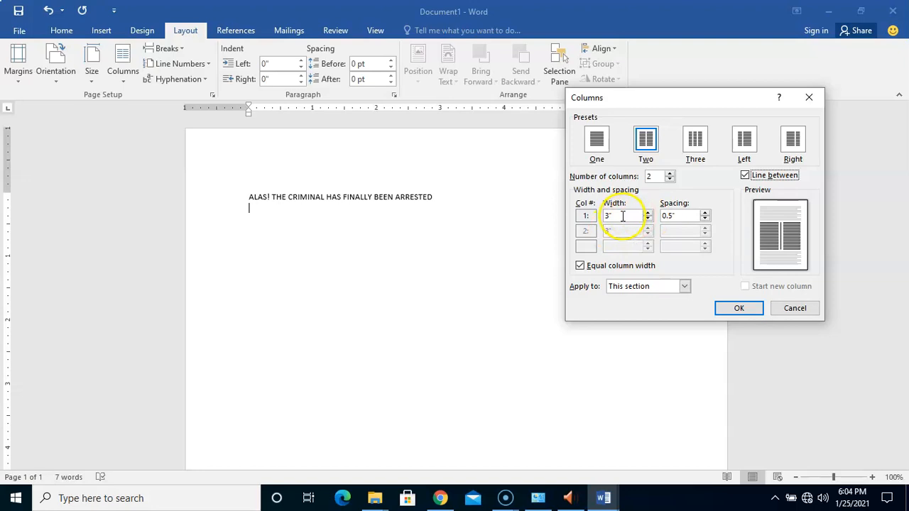
pyautogui.click(705, 219)
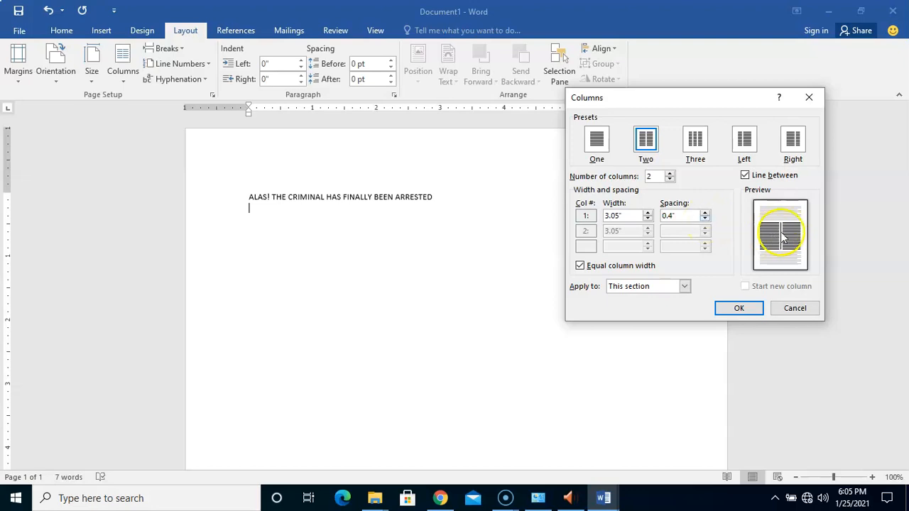
pyautogui.click(706, 219)
pyautogui.click(705, 221)
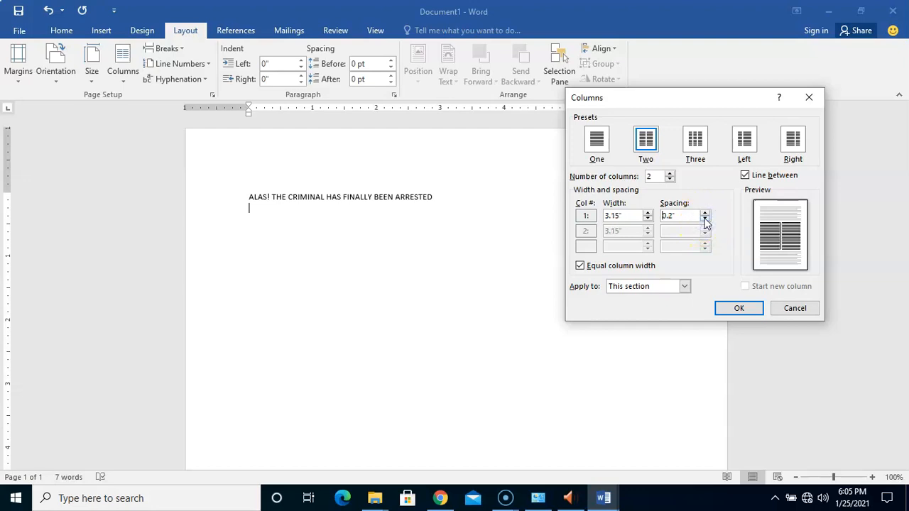
pyautogui.click(706, 214)
pyautogui.click(706, 214)
pyautogui.click(705, 214)
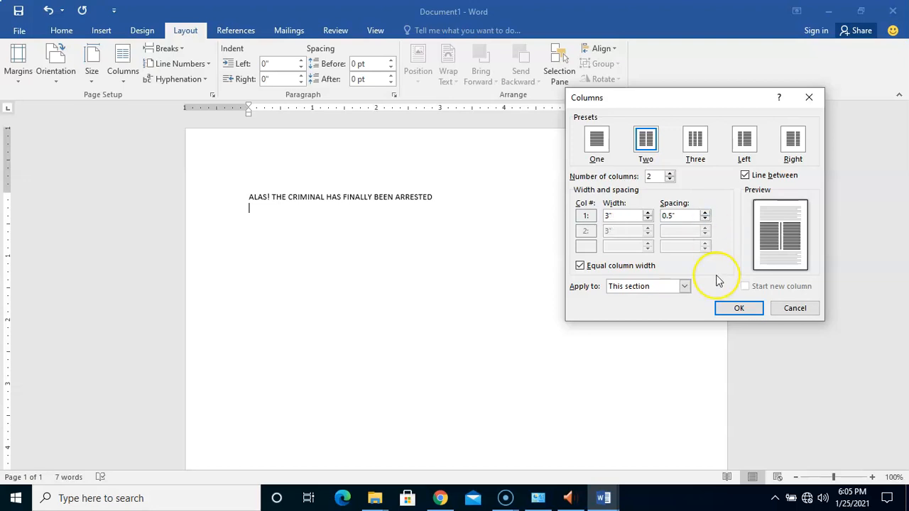
# Turn off both the line between the columns and the equal column width option
pyautogui.click(775, 176)
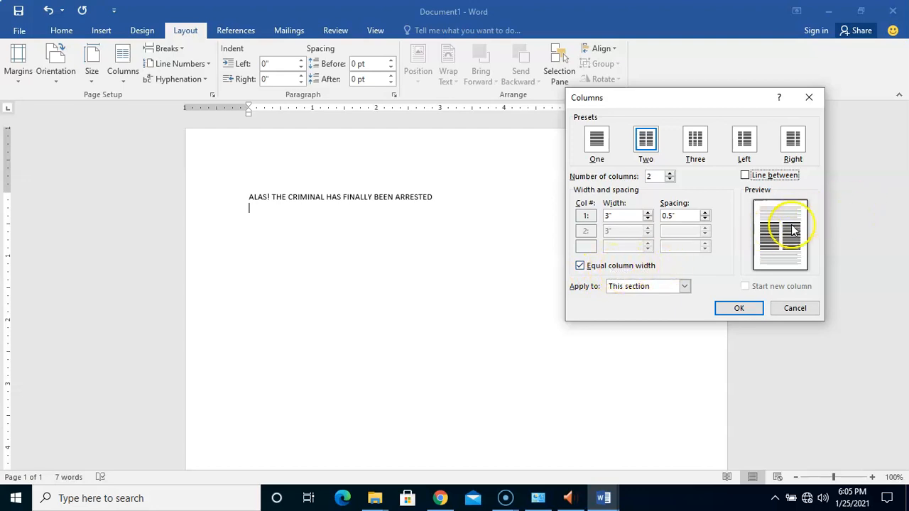
pyautogui.click(628, 267)
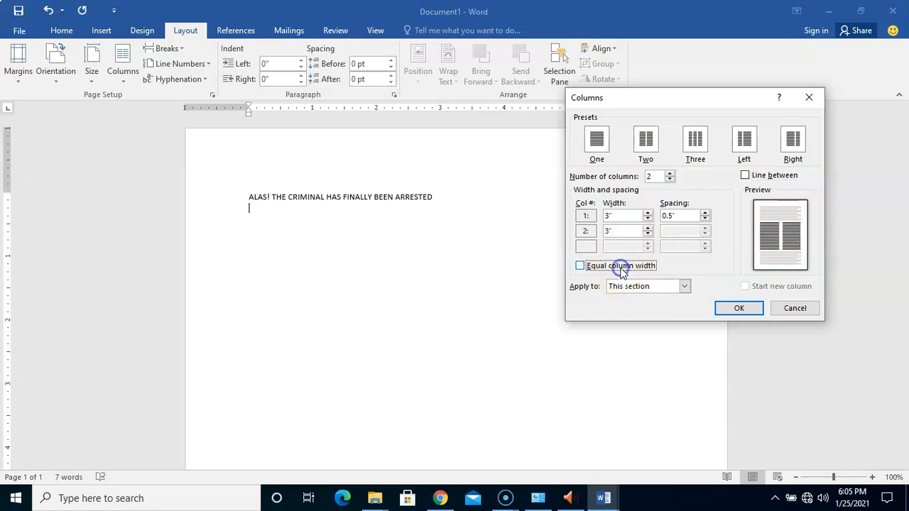
# Try unequal column widths, such as 1.9" and 4.1", and return both columns to 3" with 0.5" spacing
pyautogui.click(648, 219)
pyautogui.click(648, 219)
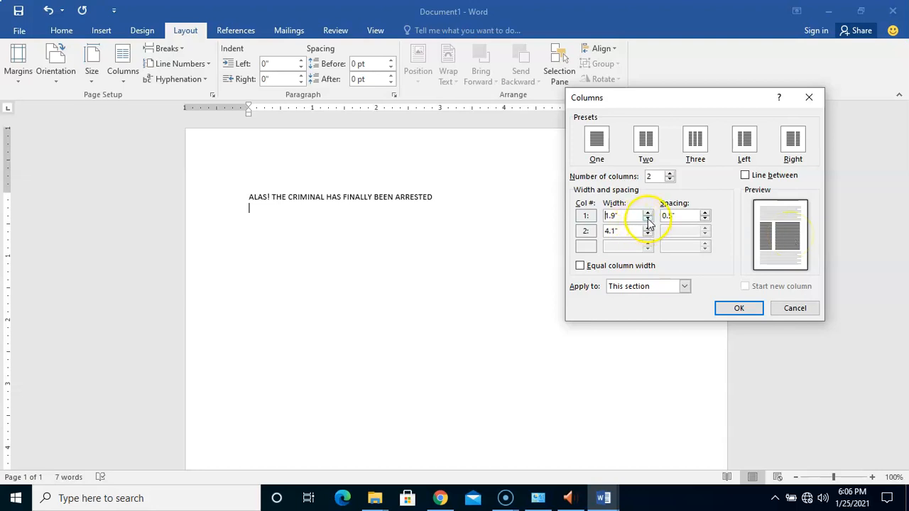
pyautogui.click(647, 220)
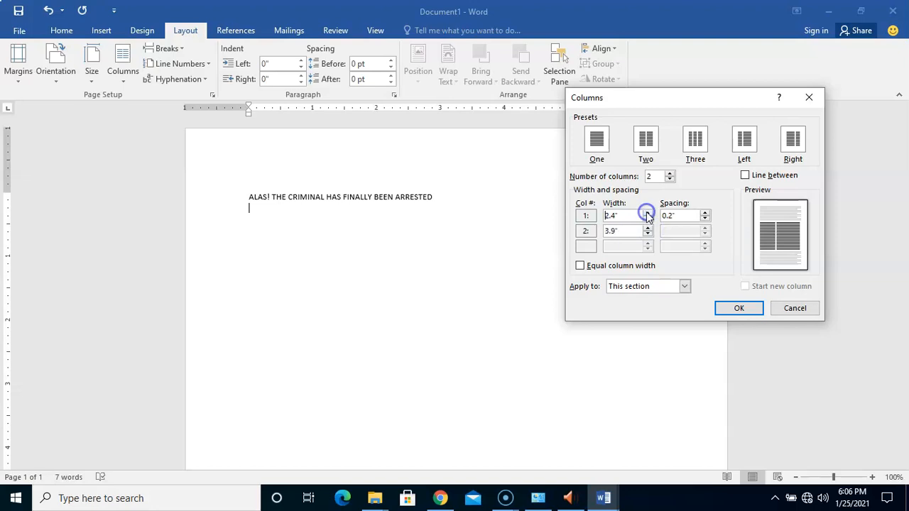
pyautogui.click(648, 213)
pyautogui.click(647, 213)
pyautogui.click(648, 234)
pyautogui.click(647, 234)
pyautogui.click(648, 234)
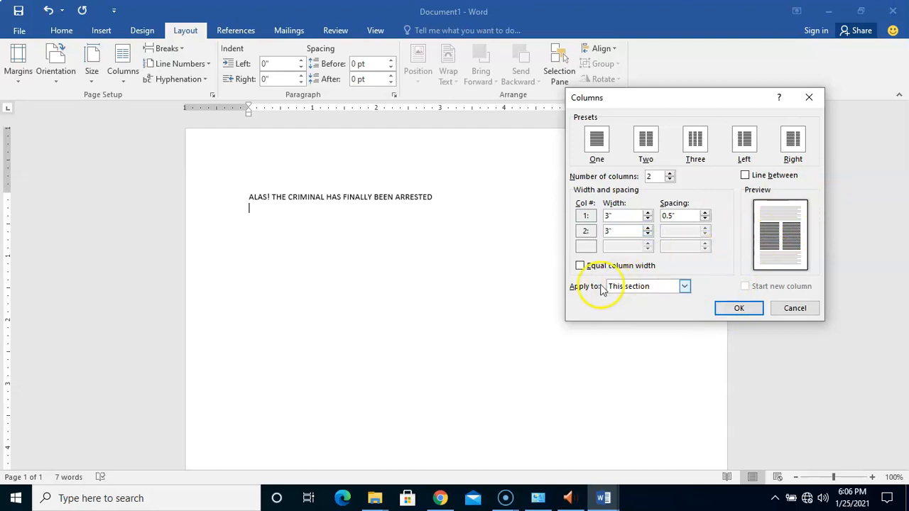
# Keep the column settings applied to This section, re-enable equal column width and apply the two-column layout
pyautogui.click(684, 287)
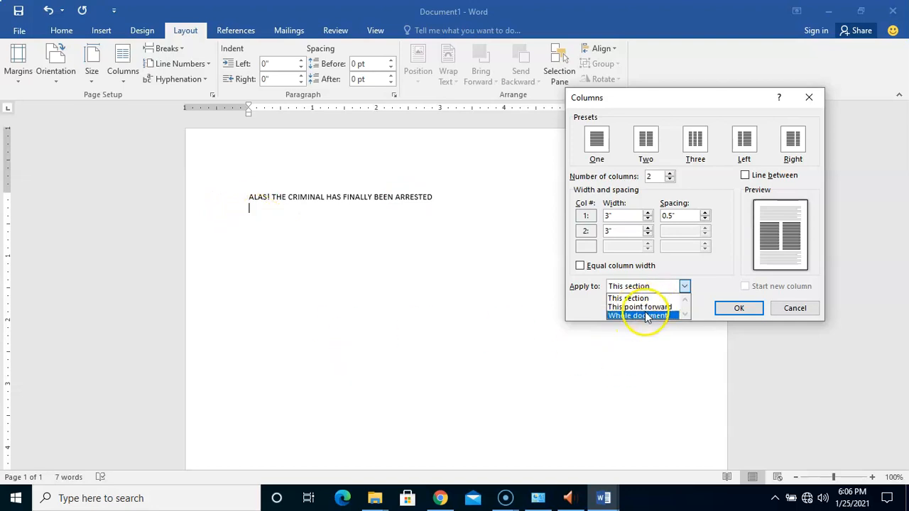
pyautogui.click(686, 285)
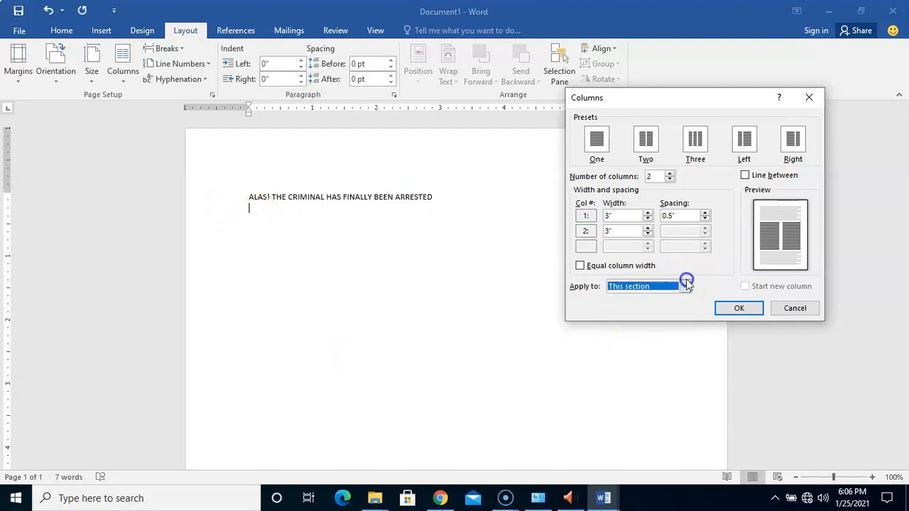
pyautogui.click(686, 285)
pyautogui.click(686, 285)
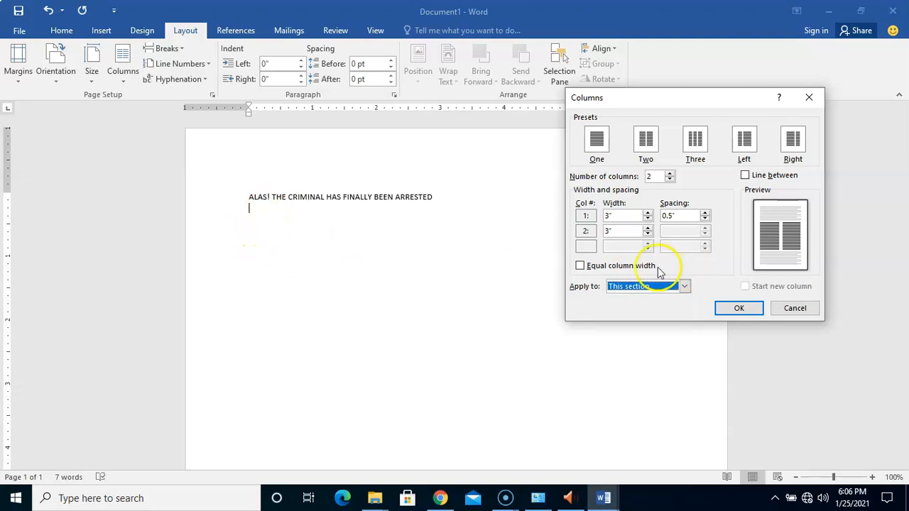
pyautogui.click(605, 266)
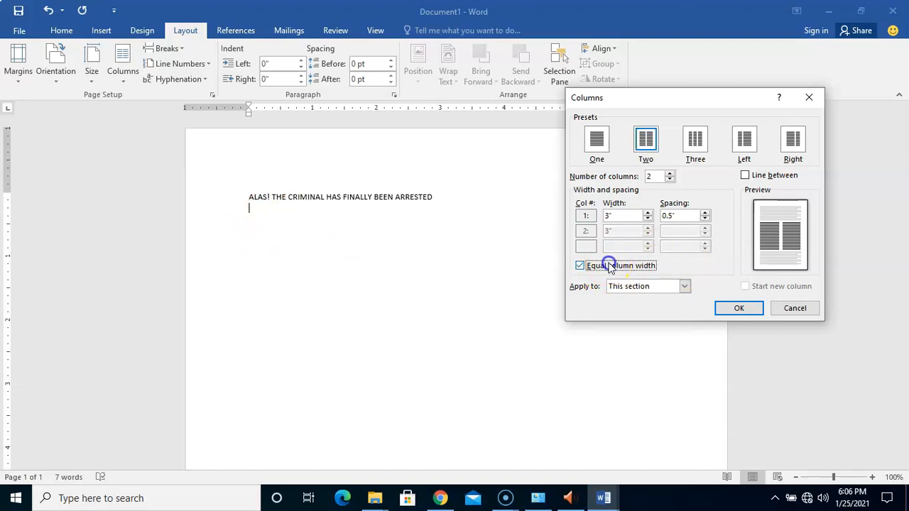
pyautogui.click(739, 309)
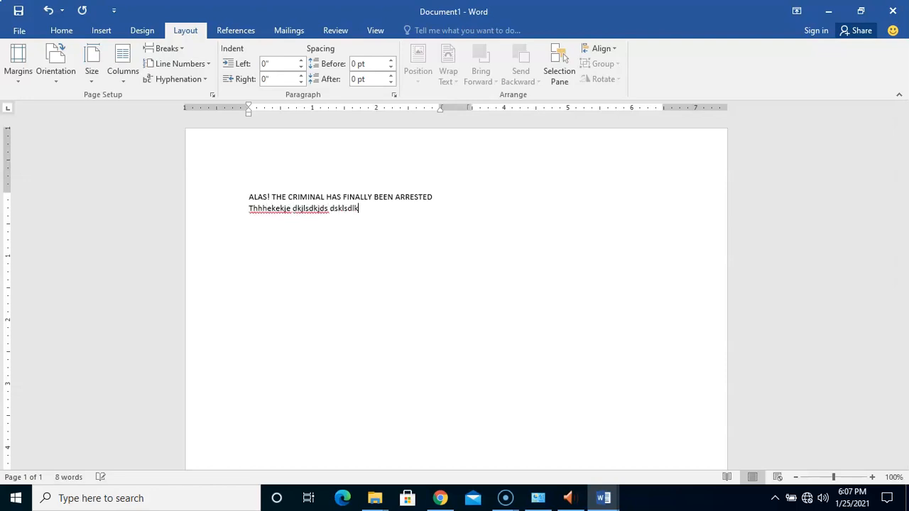
# Try filling the first column beneath the headline with random placeholder text, and delete that text
pyautogui.press('Return')
pyautogui.write('dsklsdlkds dklsdlksdklsd dskdslkdasndkldskl dskldslksdlk dsk;ds;ksd dlk;dslksdkld ds')
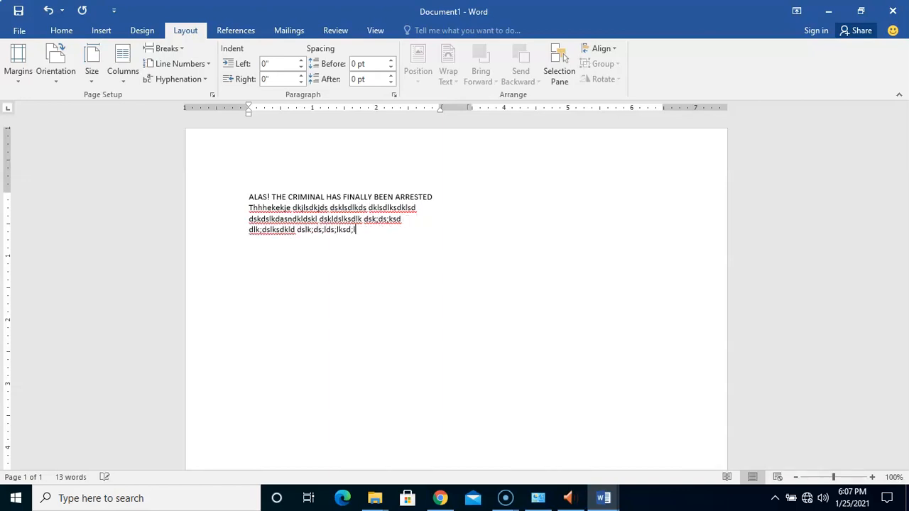
pyautogui.write("lk;ds;lds;lksd;lsd dslk;ds;lds;ldsl;ds dsl;dsl;ldsl;ds;lds dsl'sdl;ds")
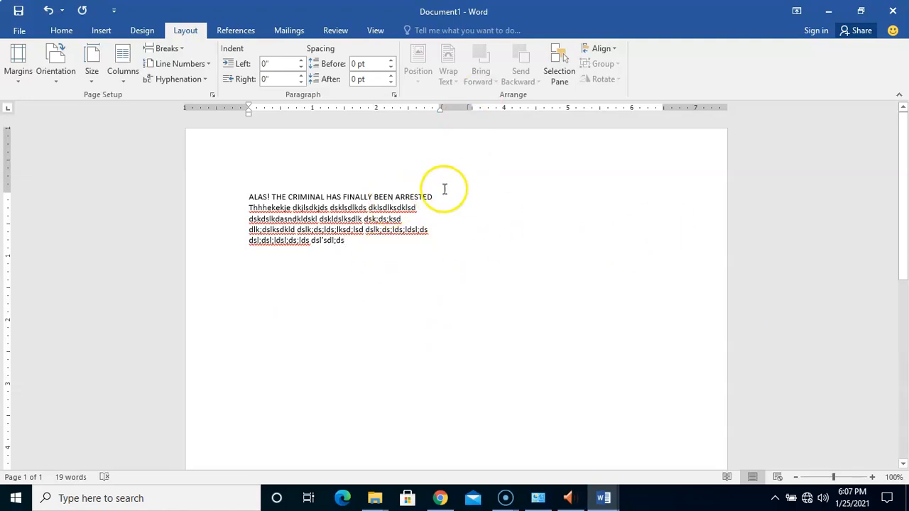
pyautogui.click(219, 199)
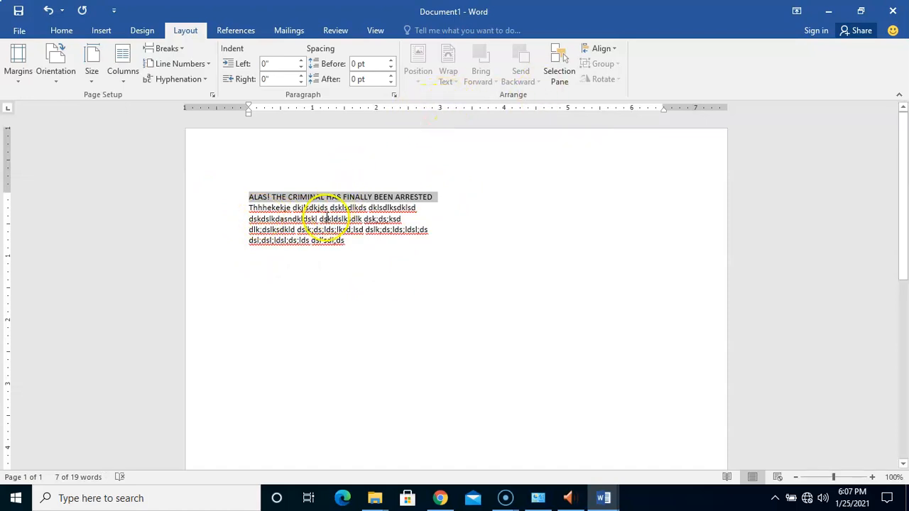
pyautogui.click(232, 220)
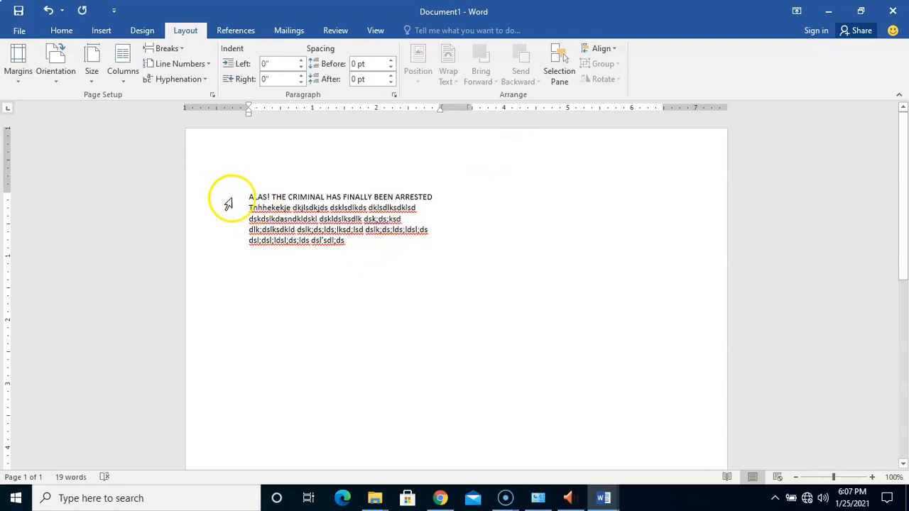
pyautogui.moveTo(245, 213); pyautogui.dragTo(357, 239)
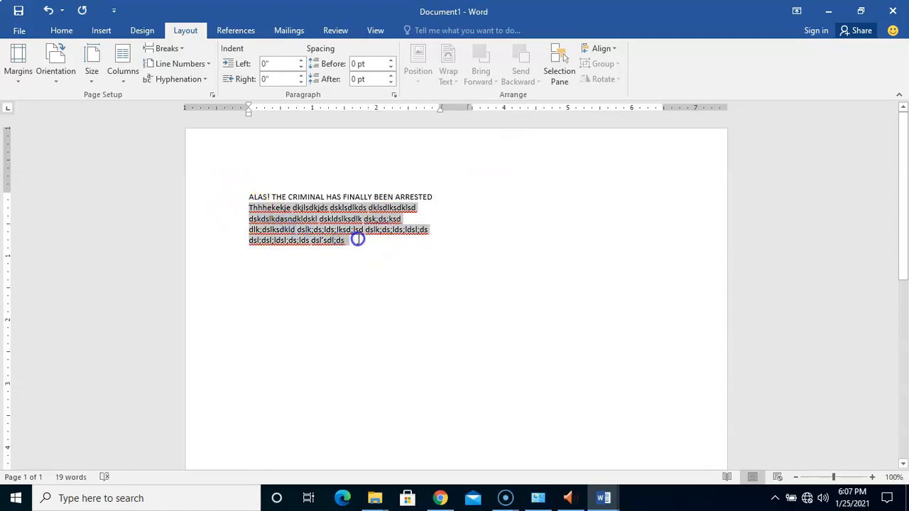
pyautogui.press('BackSpace')
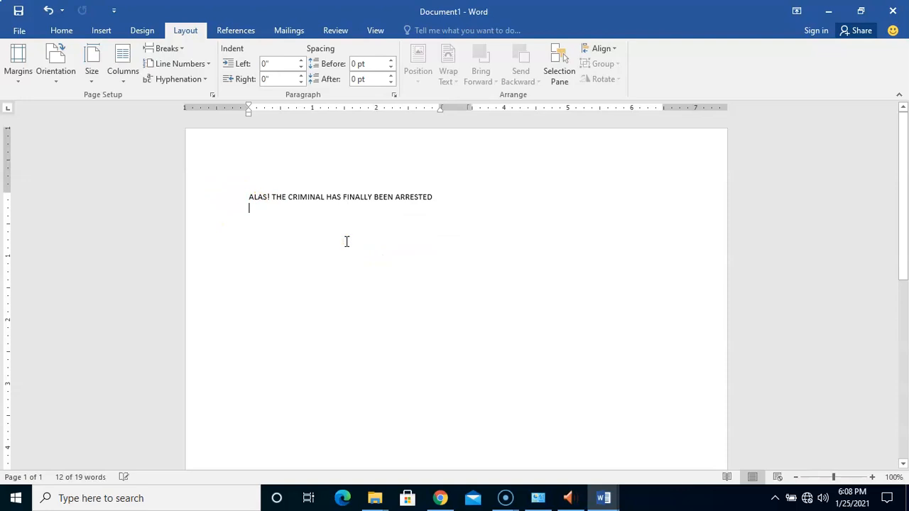
# Switch to the Test document and copy the text from "The man is waiting for me." through "The school has resumed."
pyautogui.click(602, 500)
pyautogui.click(558, 455)
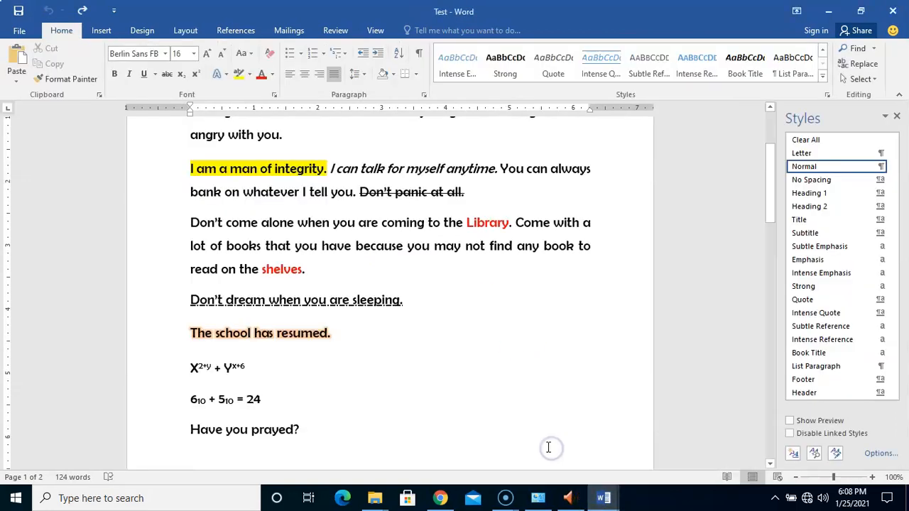
pyautogui.moveTo(771, 178); pyautogui.dragTo(764, 117)
pyautogui.moveTo(223, 202); pyautogui.dragTo(332, 389)
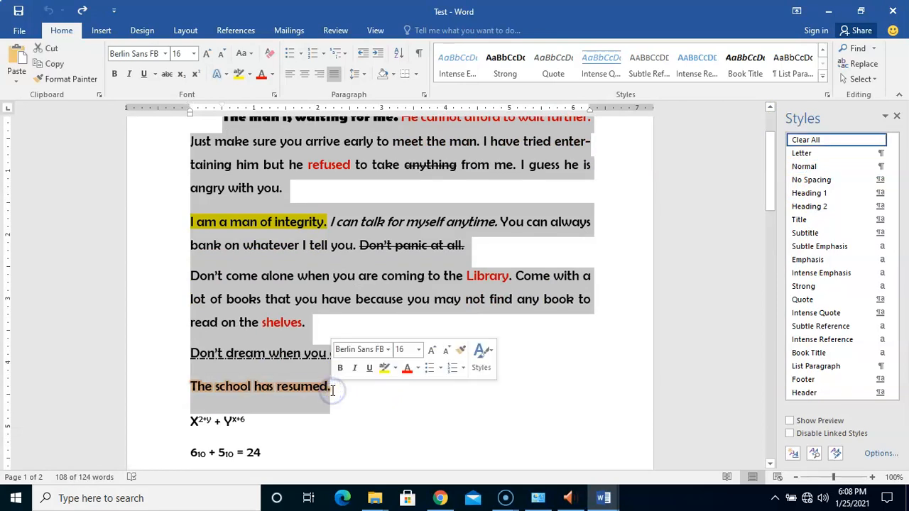
pyautogui.click(51, 64)
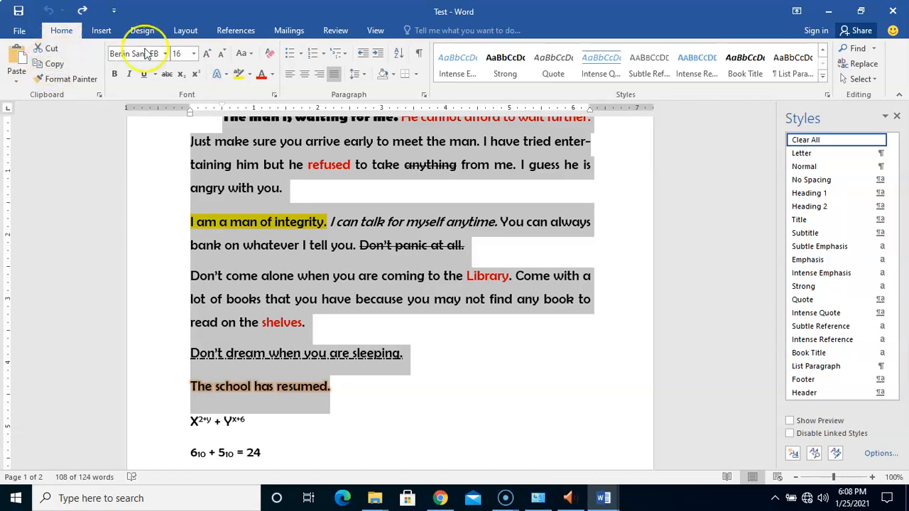
pyautogui.click(60, 65)
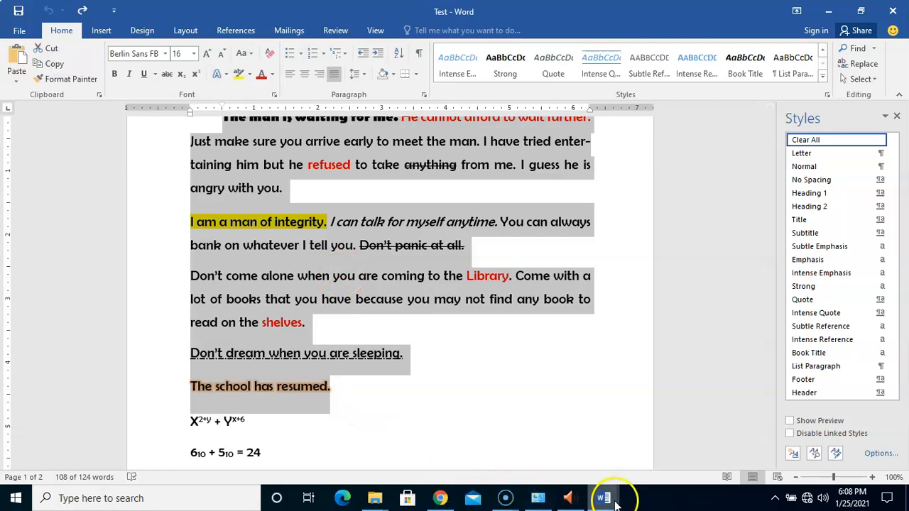
# Return to Document1 and paste the copied text on the empty line beneath the headline
pyautogui.moveTo(604, 497)
pyautogui.click(649, 451)
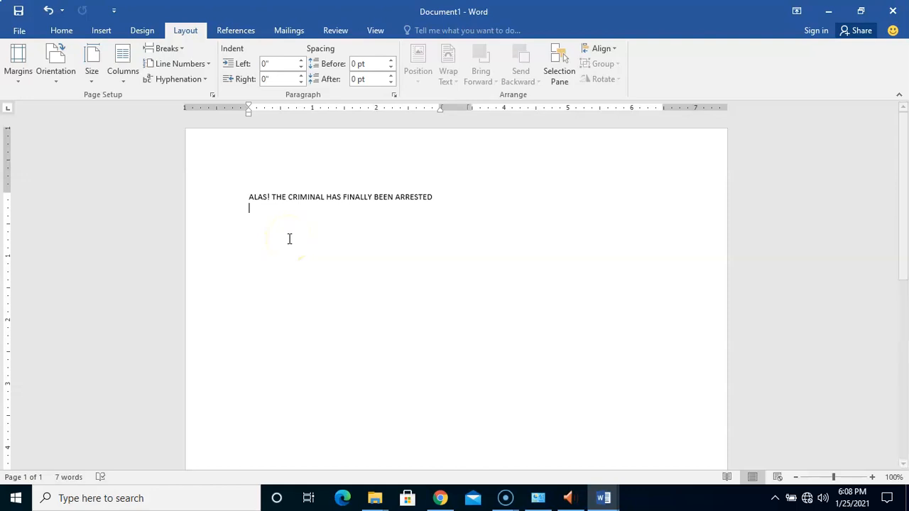
pyautogui.click(261, 218)
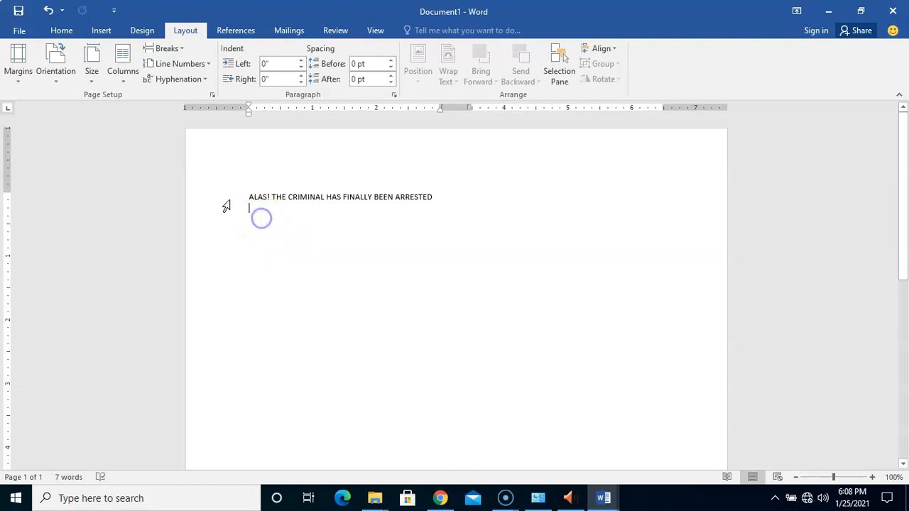
pyautogui.click(60, 31)
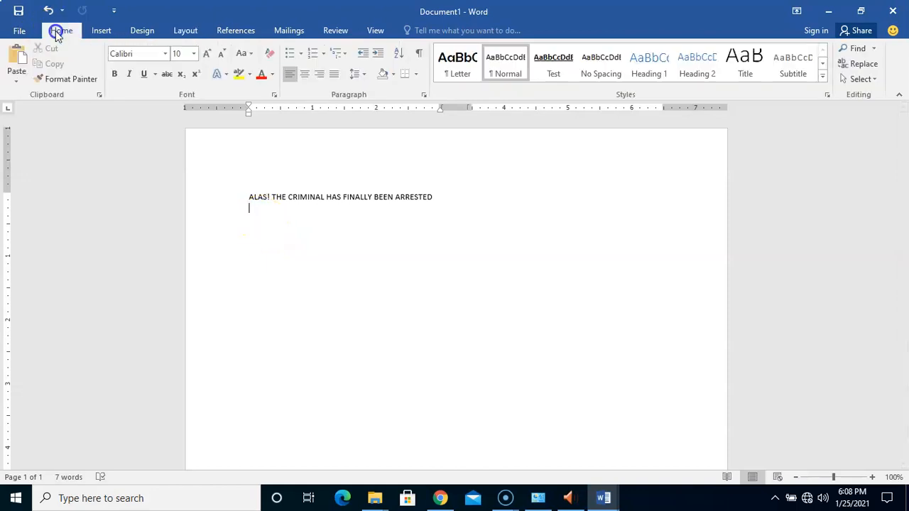
pyautogui.click(17, 54)
# Start a new line after the pasted text and paste the copied passage two more times
pyautogui.moveTo(902, 244); pyautogui.dragTo(885, 447)
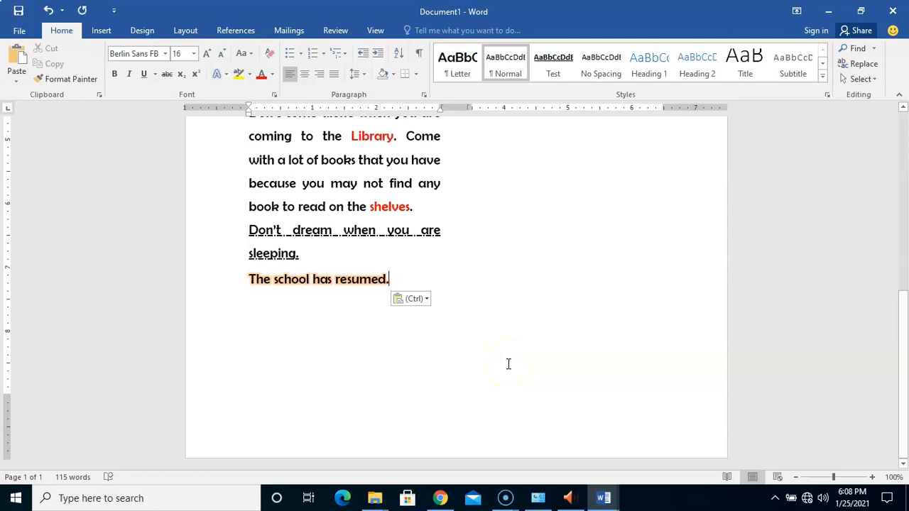
pyautogui.press('Return')
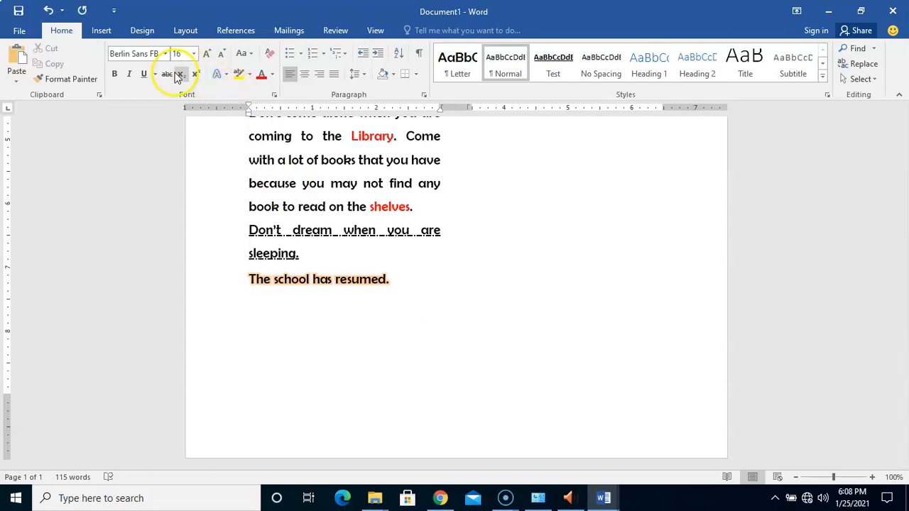
pyautogui.click(20, 55)
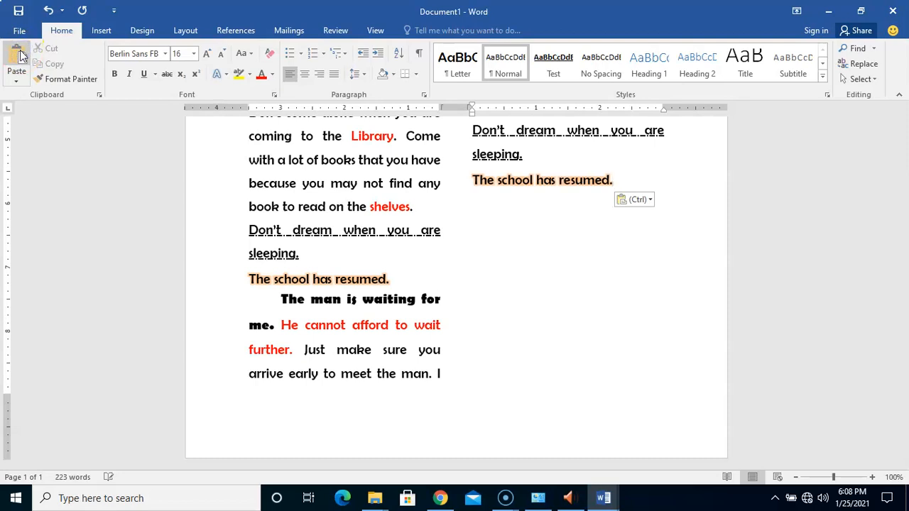
pyautogui.click(21, 55)
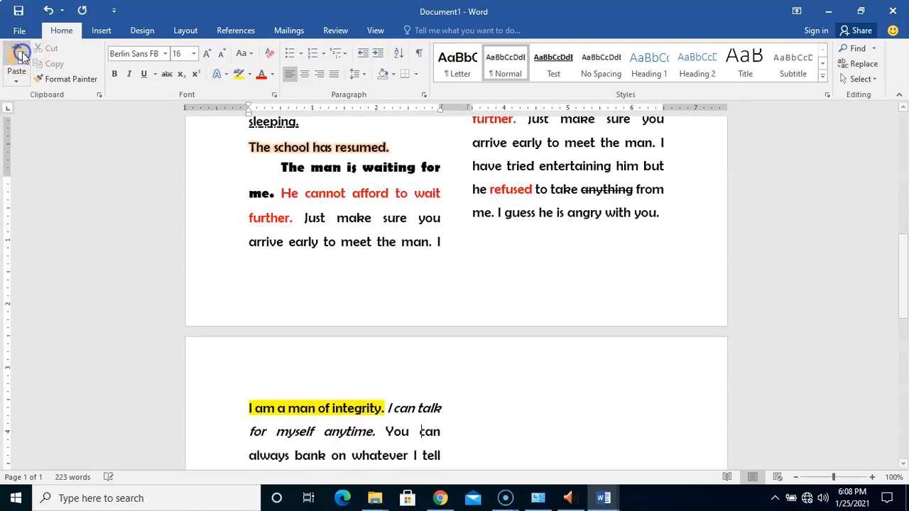
# Center the headline "ALAS! THE CRIMINAL HAS FINALLY BEEN ARRESTED" and make it bold
pyautogui.moveTo(906, 335); pyautogui.dragTo(902, 205)
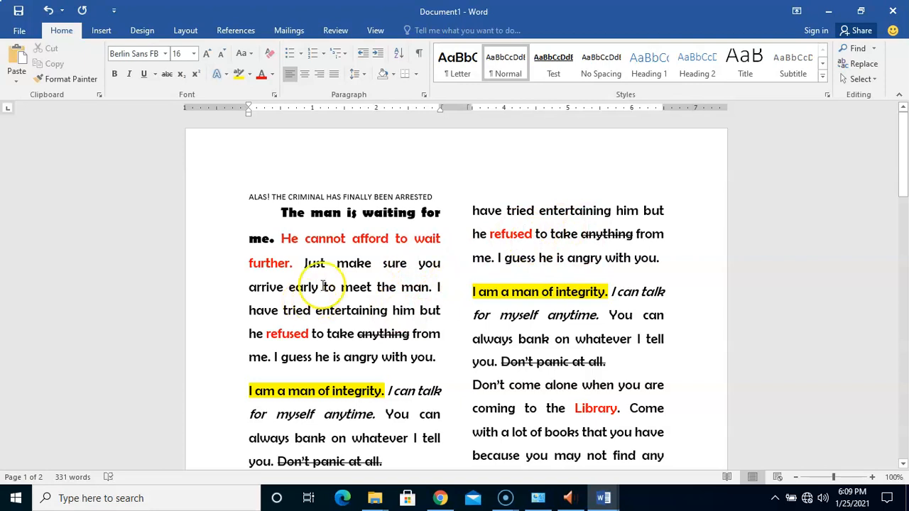
pyautogui.click(189, 202)
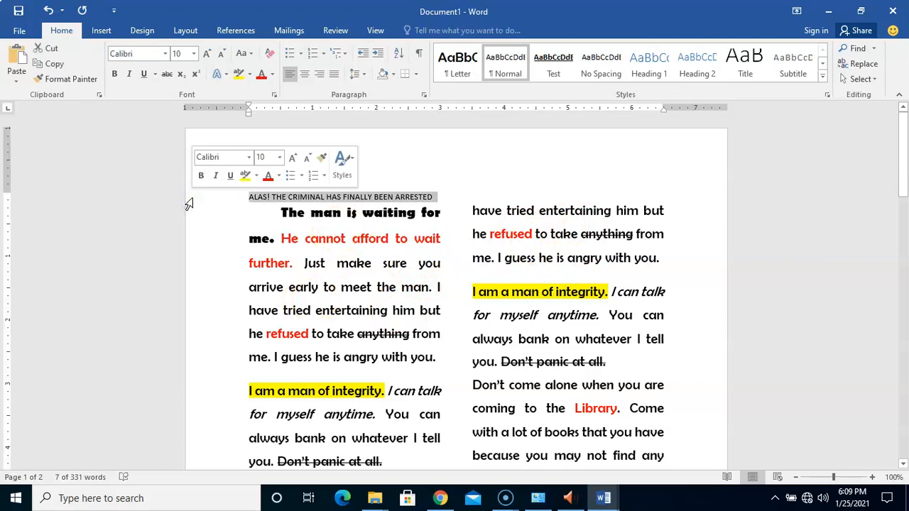
pyautogui.click(306, 78)
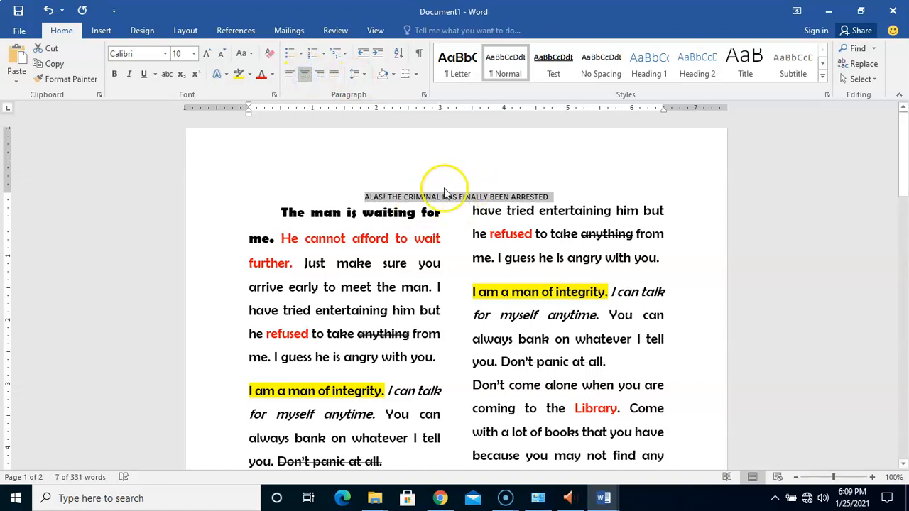
pyautogui.click(115, 76)
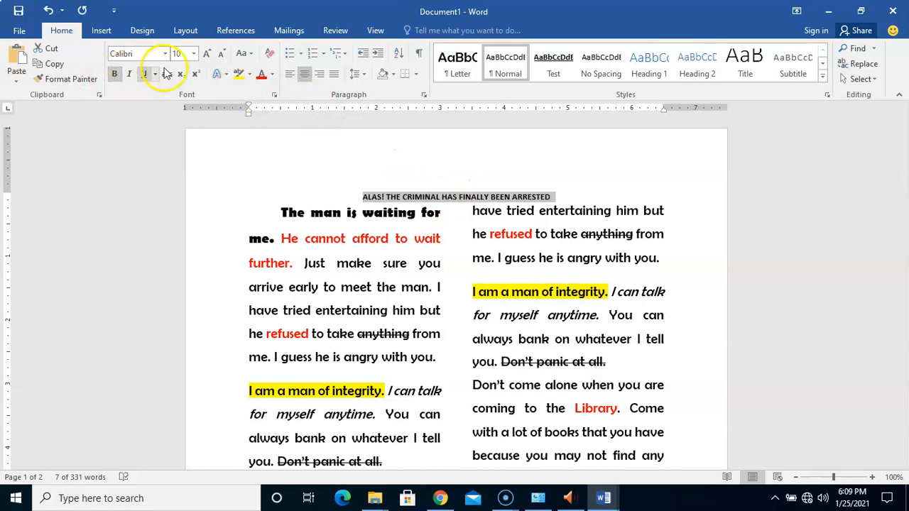
# Set the headline to 18 pt in the Berlin Sans FB Demi font
pyautogui.click(193, 53)
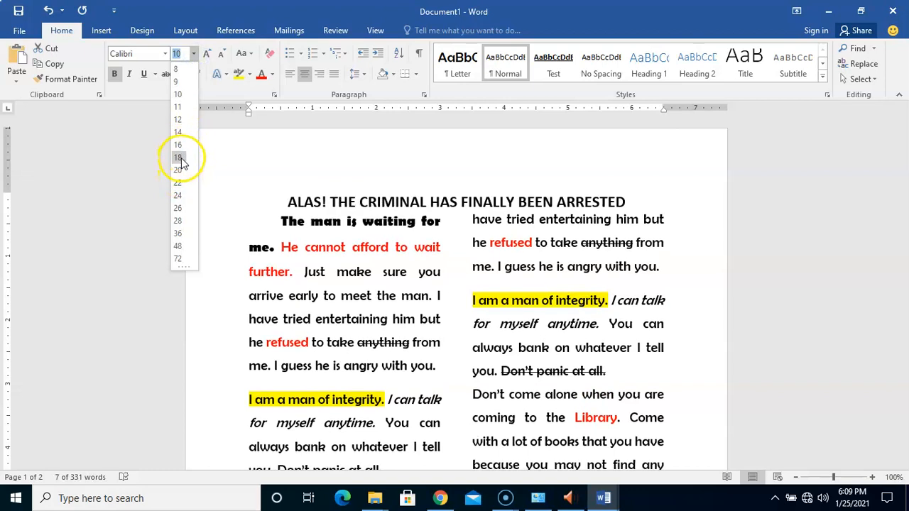
pyautogui.click(179, 157)
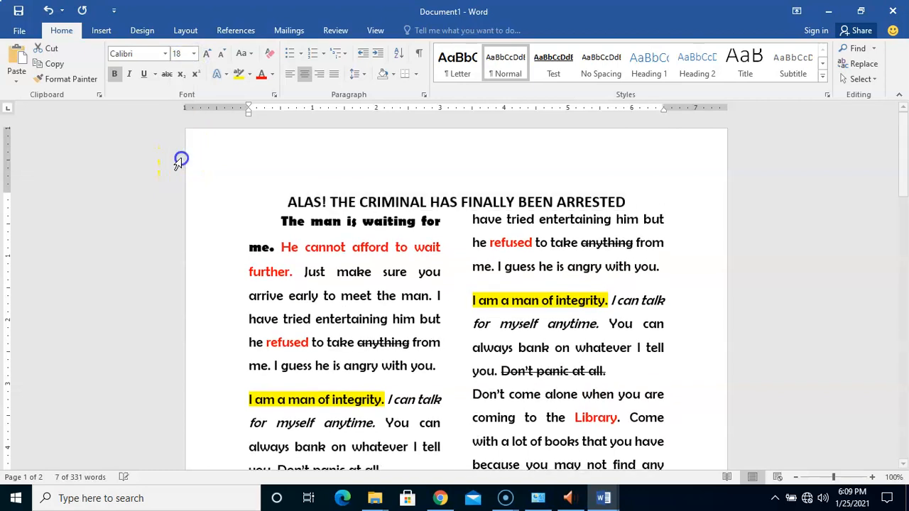
pyautogui.click(165, 54)
pyautogui.scroll(-5, 170, 142)
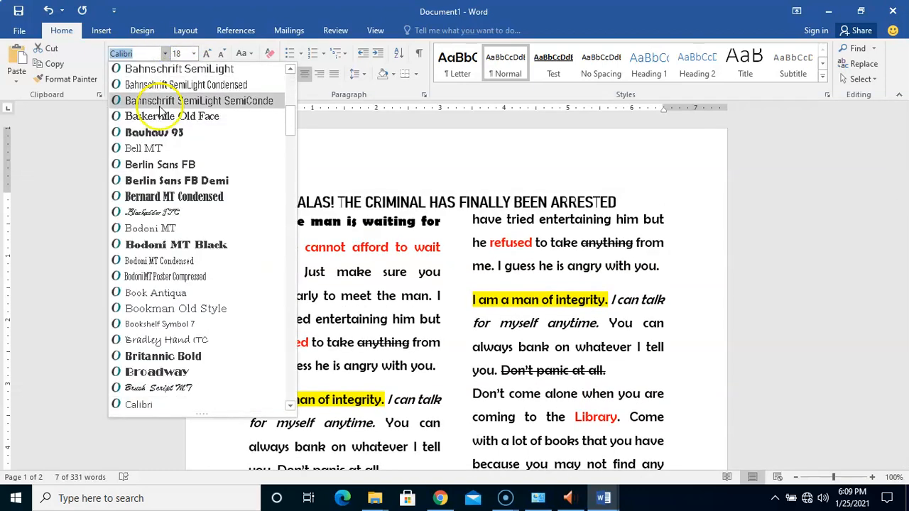
pyautogui.click(172, 183)
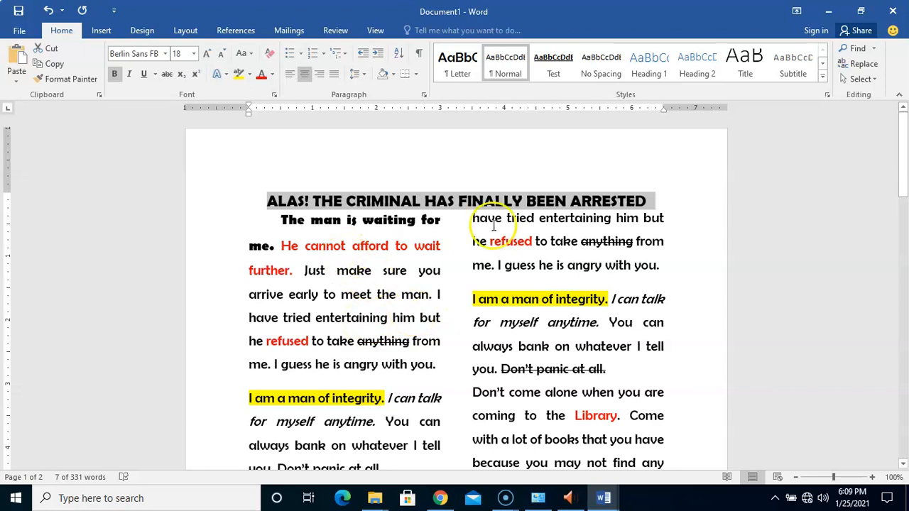
# Try inserting a blank line after the headline, and remove it
pyautogui.click(649, 202)
pyautogui.press('Return')
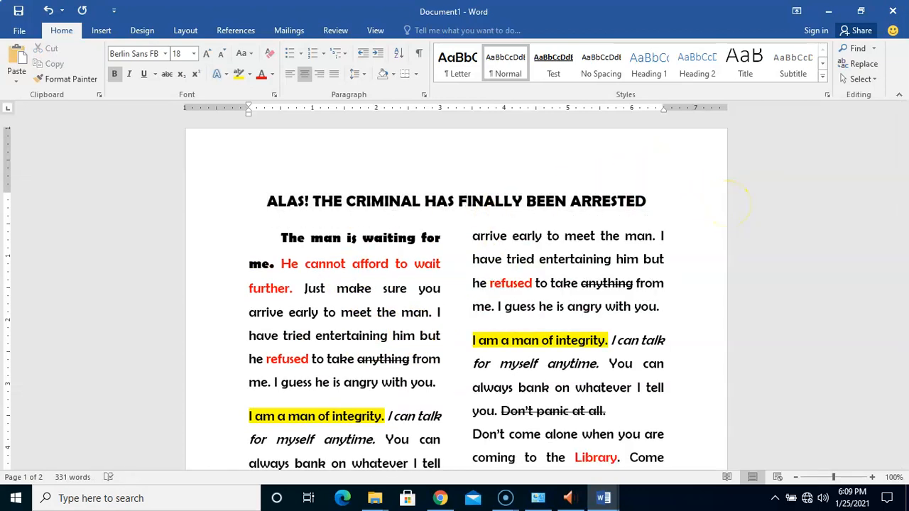
pyautogui.press('BackSpace')
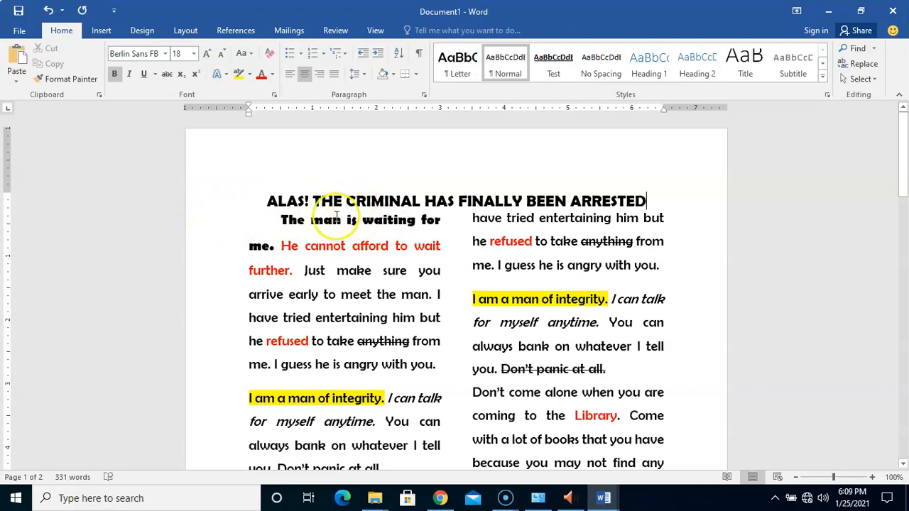
# Add space after the headline paragraph to separate it from the two-column body text
pyautogui.click(224, 208)
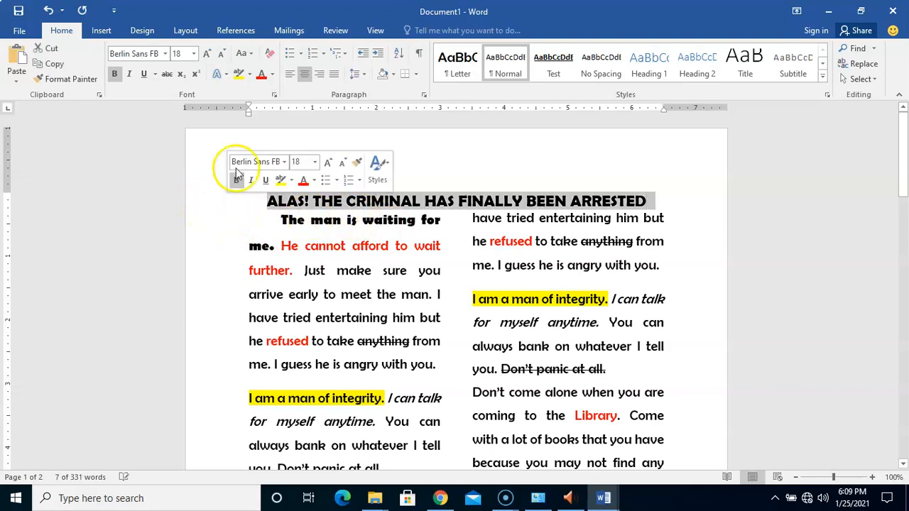
pyautogui.click(358, 74)
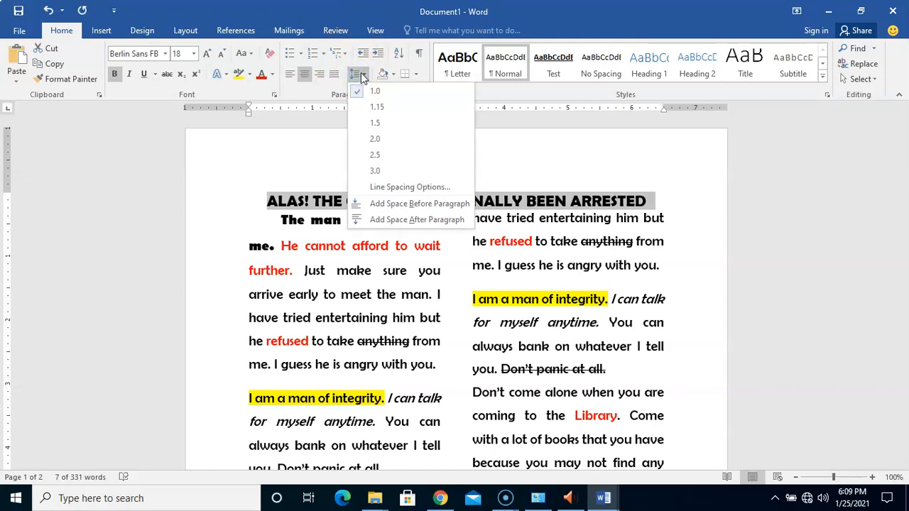
pyautogui.click(397, 223)
pyautogui.click(390, 253)
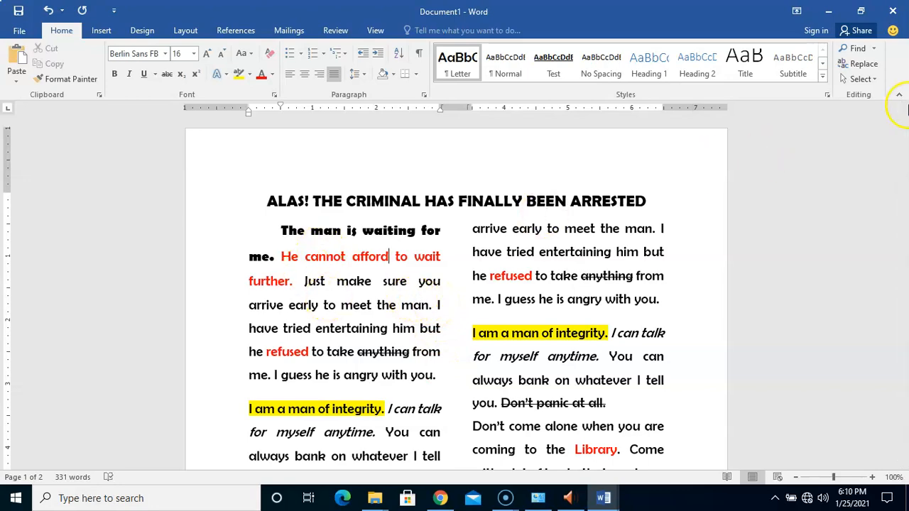
# Add a line between the two equal 3" columns with 0.5" spacing, applied to This section
pyautogui.moveTo(901, 136)
pyautogui.mouseDown()
pyautogui.moveTo(893, 284)
pyautogui.moveTo(904, 136)
pyautogui.mouseUp()
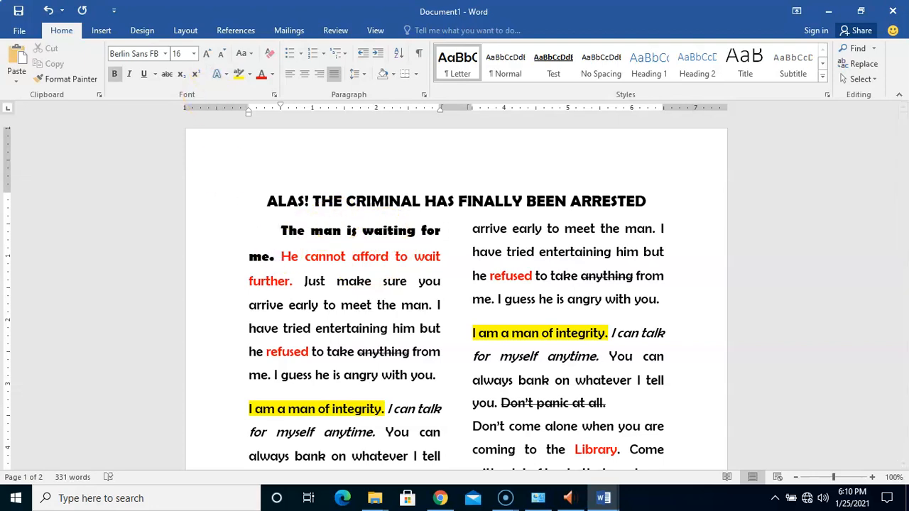
pyautogui.click(190, 31)
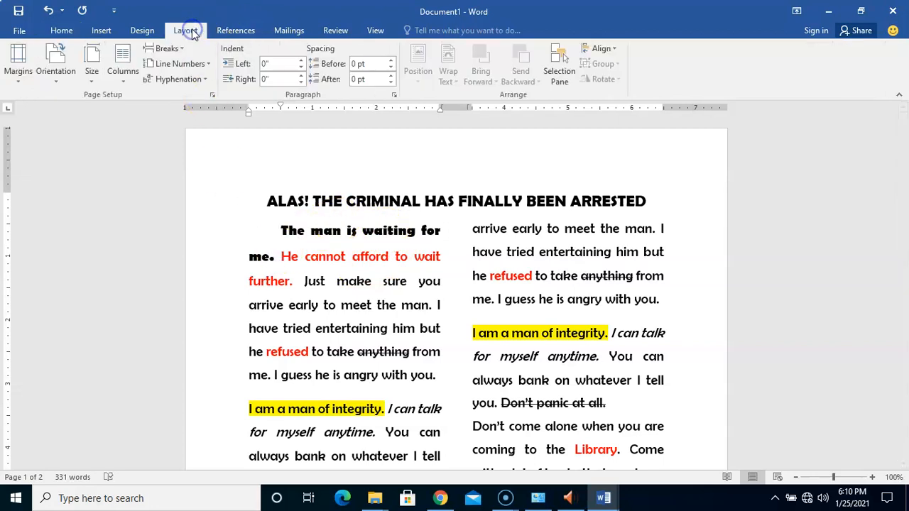
pyautogui.click(123, 63)
pyautogui.click(156, 244)
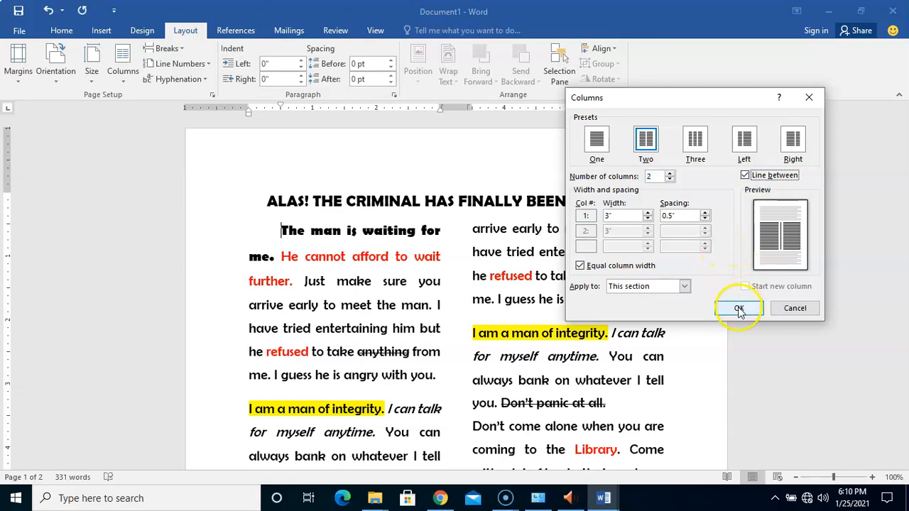
pyautogui.click(739, 309)
# Paste the copied body text on a new line after the final "The school has resumed."
pyautogui.moveTo(902, 171); pyautogui.dragTo(890, 357)
pyautogui.click(449, 426)
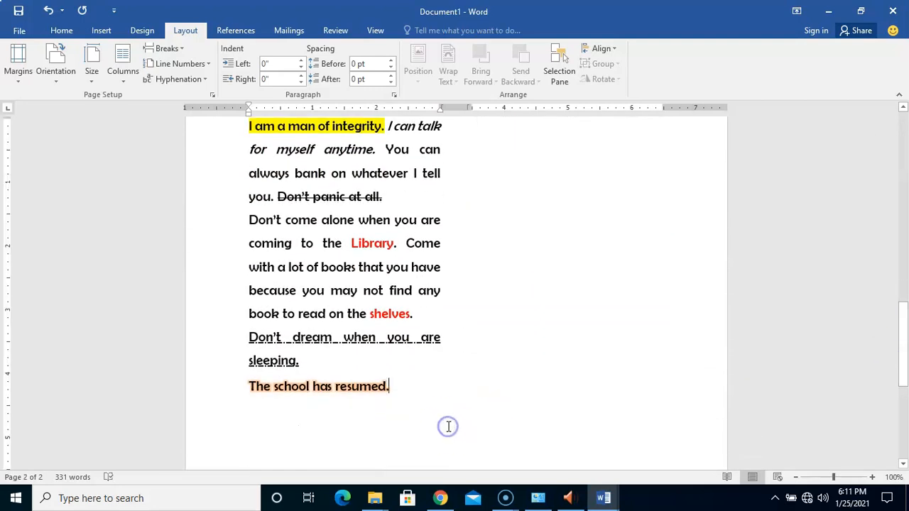
pyautogui.press('Return')
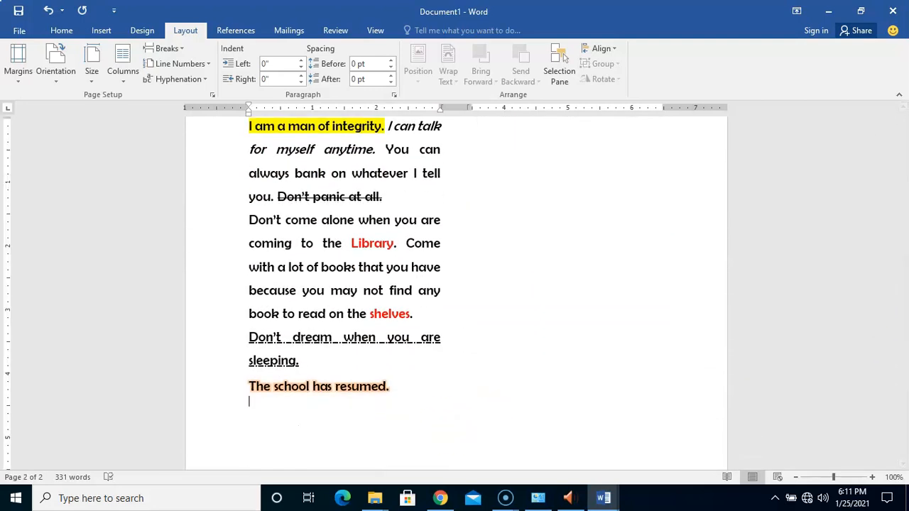
pyautogui.hotkey('ctrl', 'v')
pyautogui.write('The man is waiting for me. He cannot afford to wait further. Just make sure you arrive early to meet the man. I have tried entertaining him but he refused to take anything from me. I guess he is angry with you. I am a man of integrity. I can talk for myself anytime. You can always bank on whatever I tell you. Don’t panic at all. Don’t come alone when you are coming to the Library. Come with a lot of books that you have because you may not find any book to read on the shelves. Don’t dream when you are sleeping. The school has resumed.')
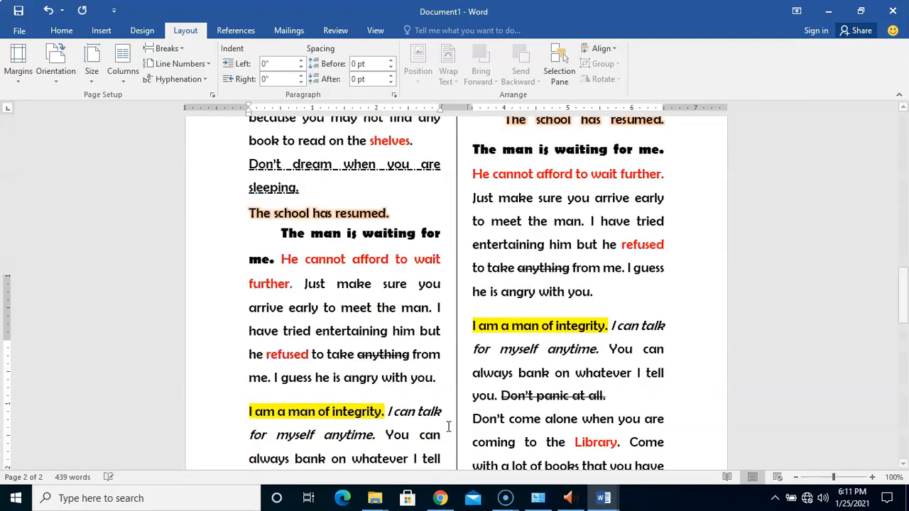
# Remove the line between the two columns, applied to This section of the body text
pyautogui.moveTo(903, 348); pyautogui.dragTo(905, 309)
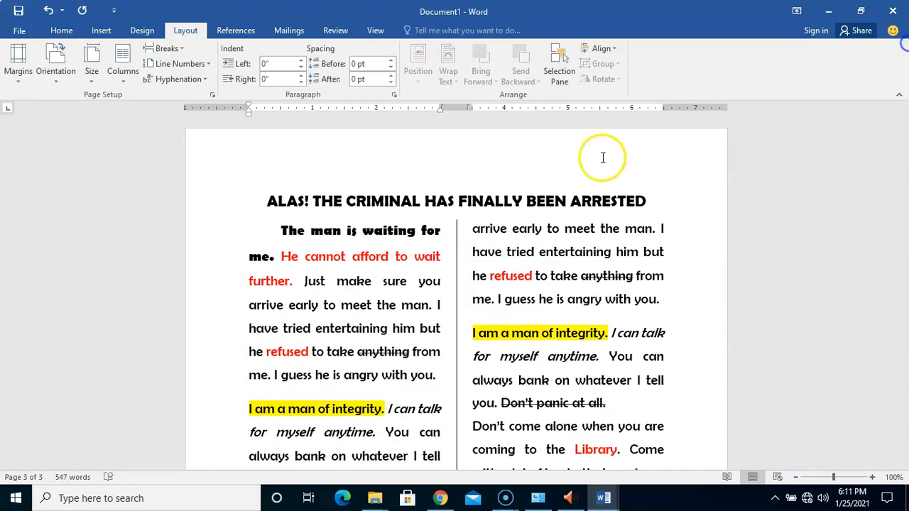
pyautogui.click(280, 234)
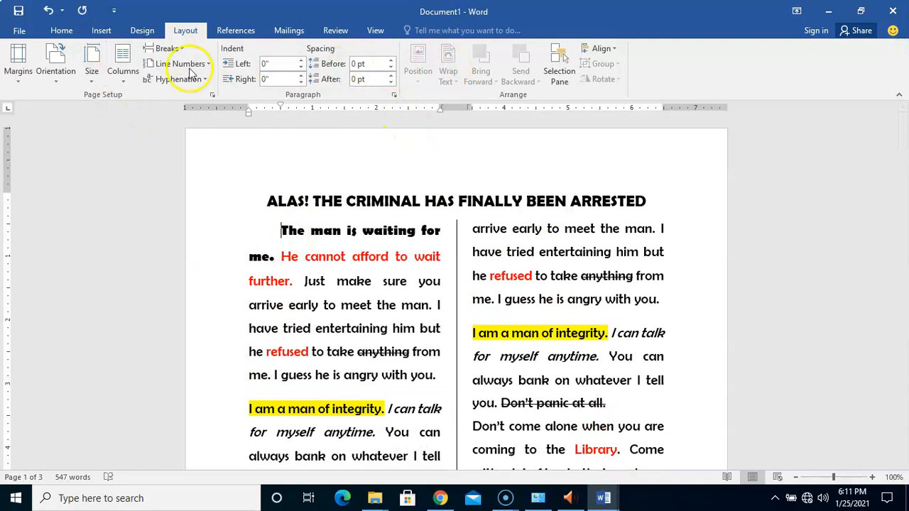
pyautogui.click(121, 73)
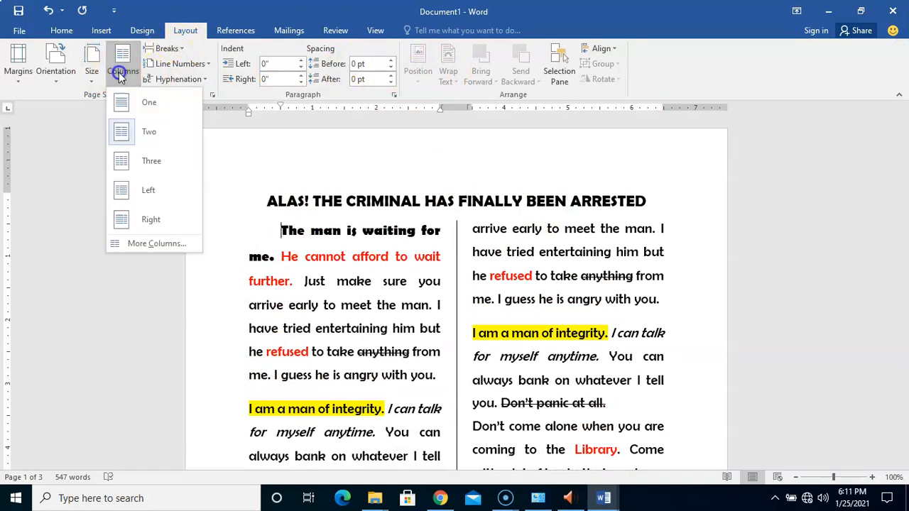
pyautogui.click(139, 247)
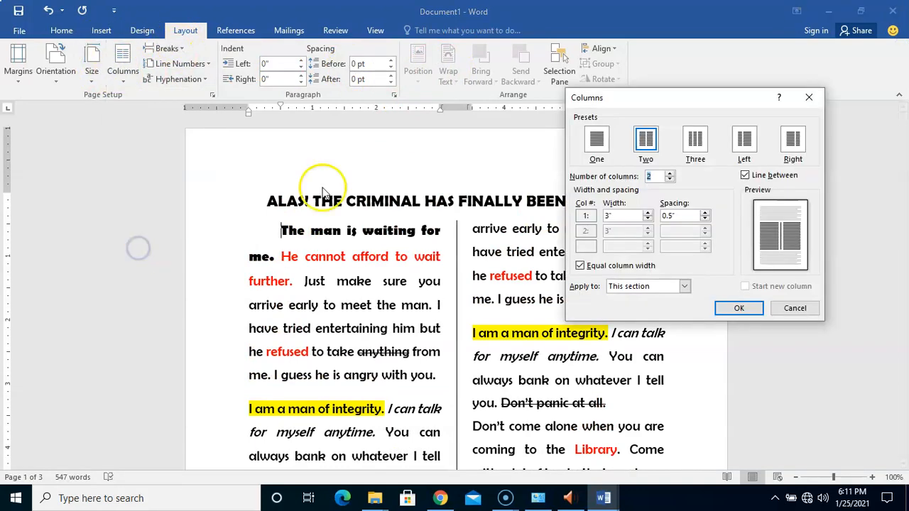
pyautogui.click(758, 176)
pyautogui.click(751, 310)
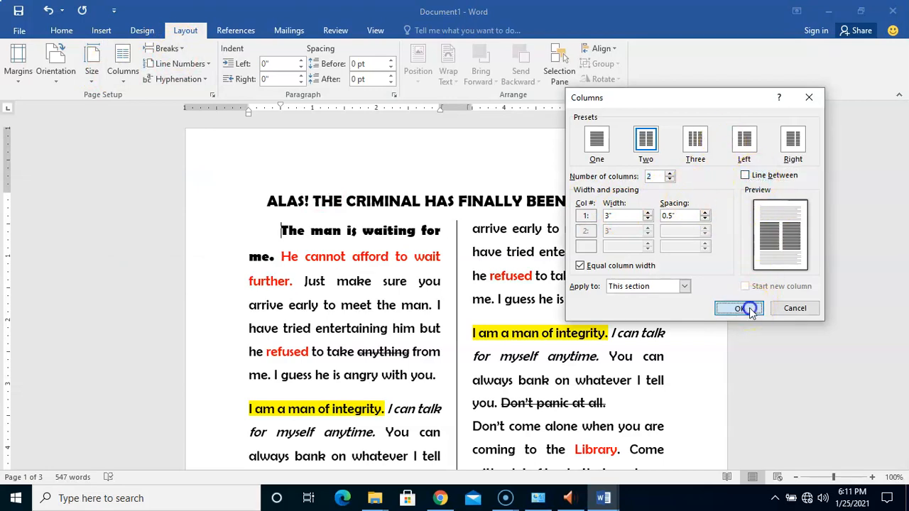
pyautogui.moveTo(904, 135)
pyautogui.mouseDown()
pyautogui.moveTo(903, 333)
pyautogui.moveTo(905, 123)
pyautogui.mouseUp()
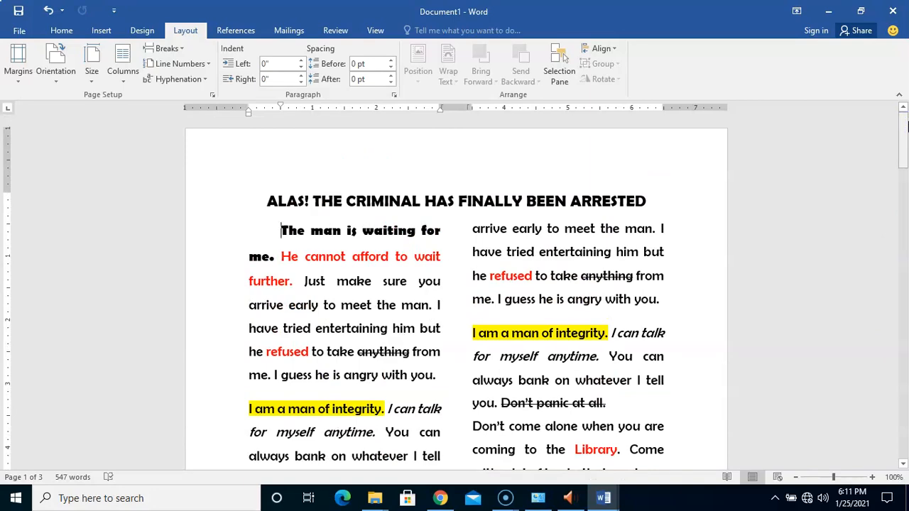
# Insert a page break before the "I am a man of integrity." paragraph in the second column of page 2
pyautogui.moveTo(906, 124); pyautogui.dragTo(895, 278)
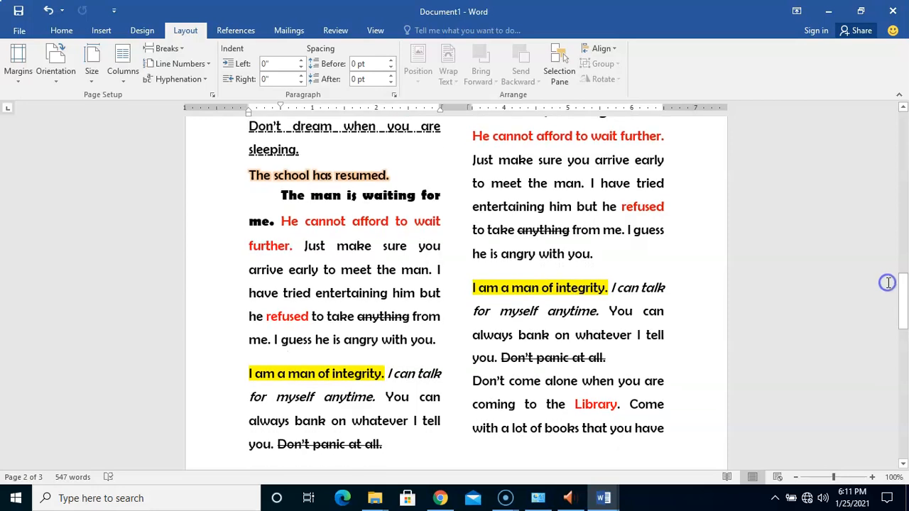
pyautogui.click(474, 288)
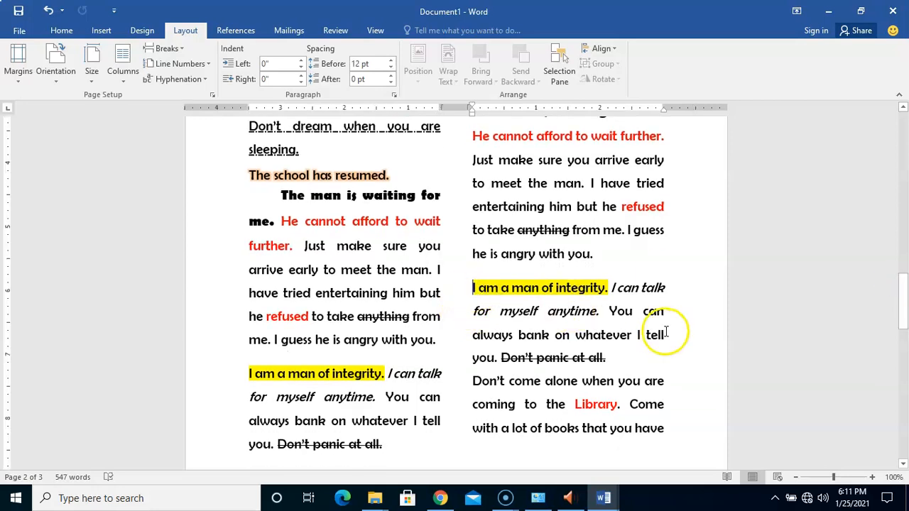
pyautogui.moveTo(906, 292); pyautogui.dragTo(906, 286)
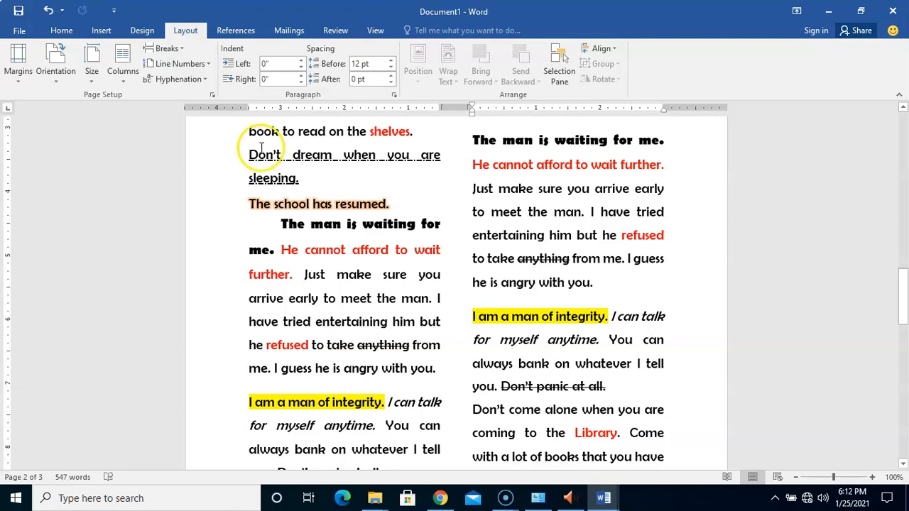
pyautogui.click(168, 48)
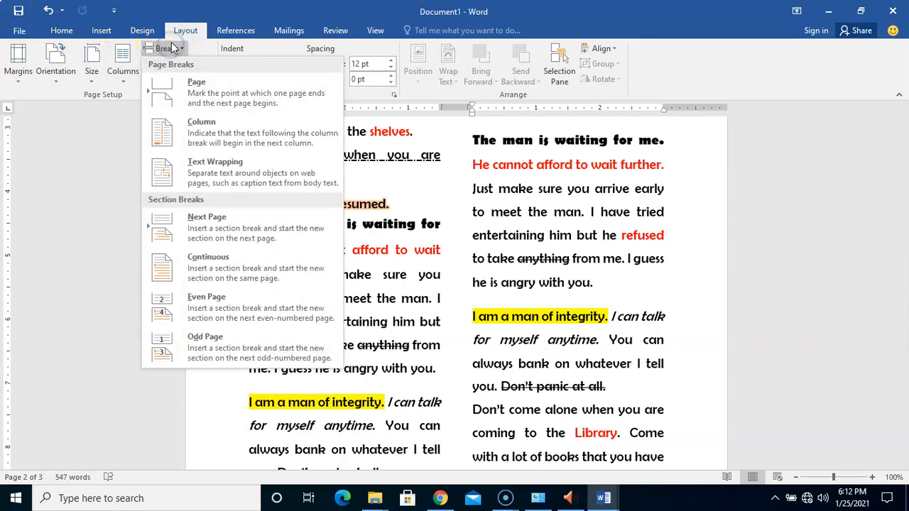
pyautogui.click(212, 101)
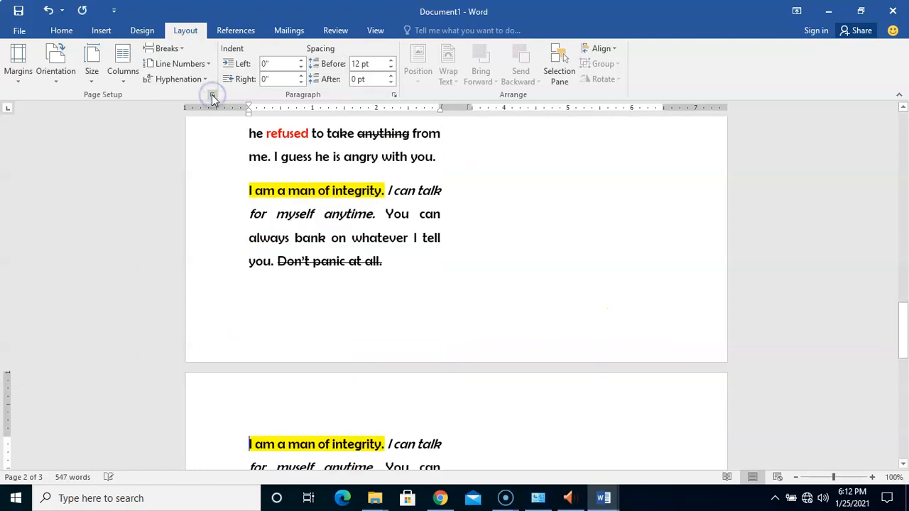
# Insert a column break after the closing line "The school has resumed." on page 3
pyautogui.moveTo(905, 325); pyautogui.dragTo(899, 376)
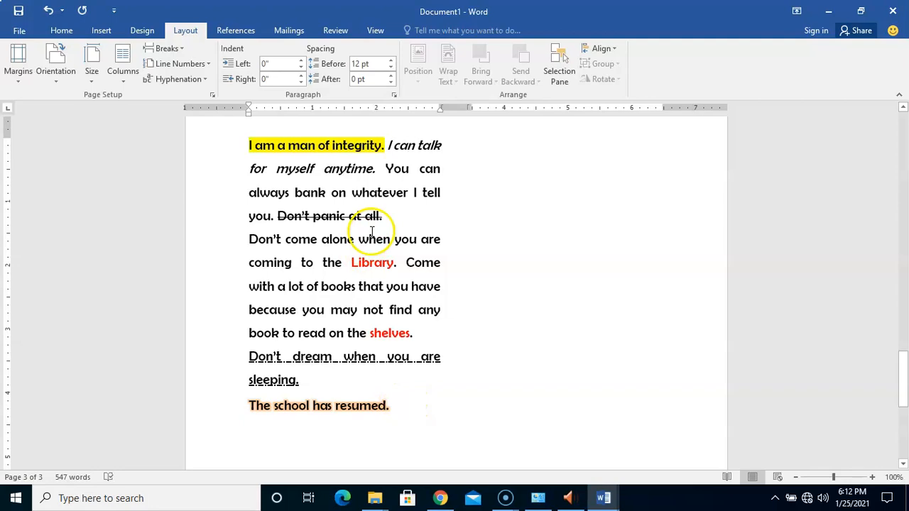
pyautogui.click(402, 384)
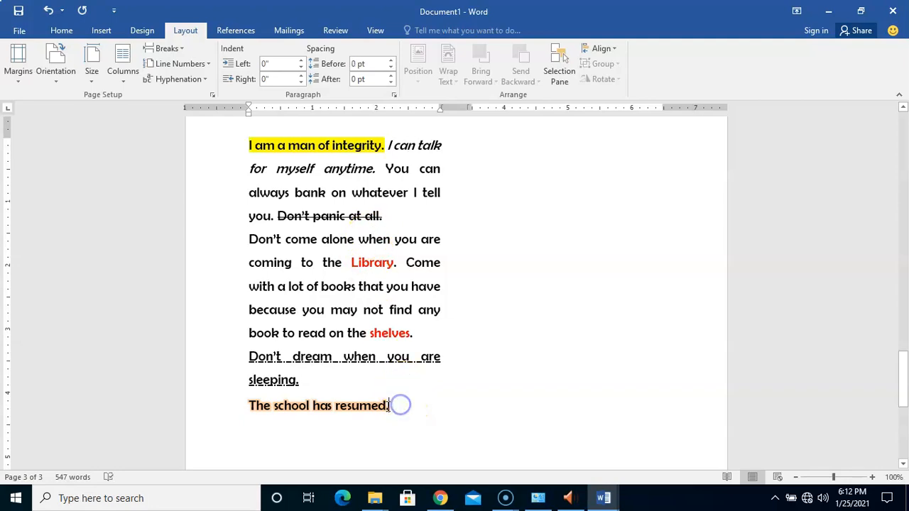
pyautogui.moveTo(904, 376); pyautogui.dragTo(901, 366)
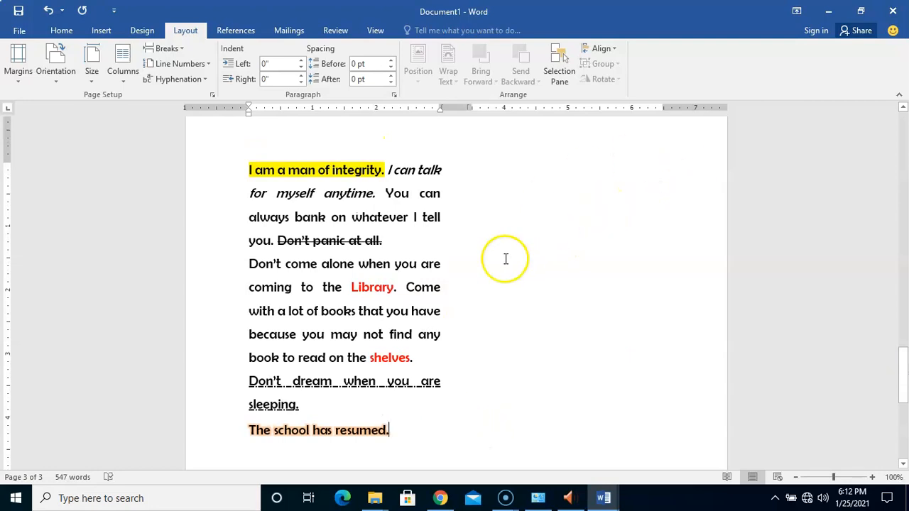
pyautogui.click(412, 438)
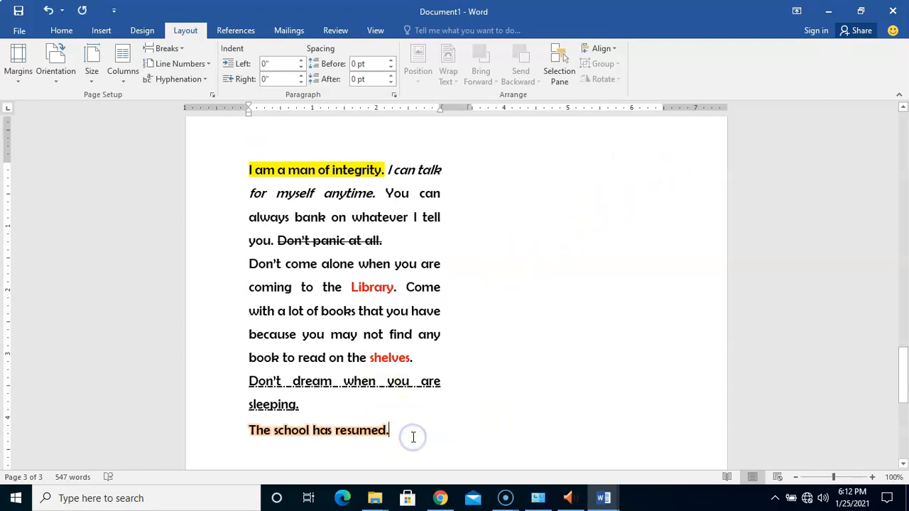
pyautogui.click(398, 429)
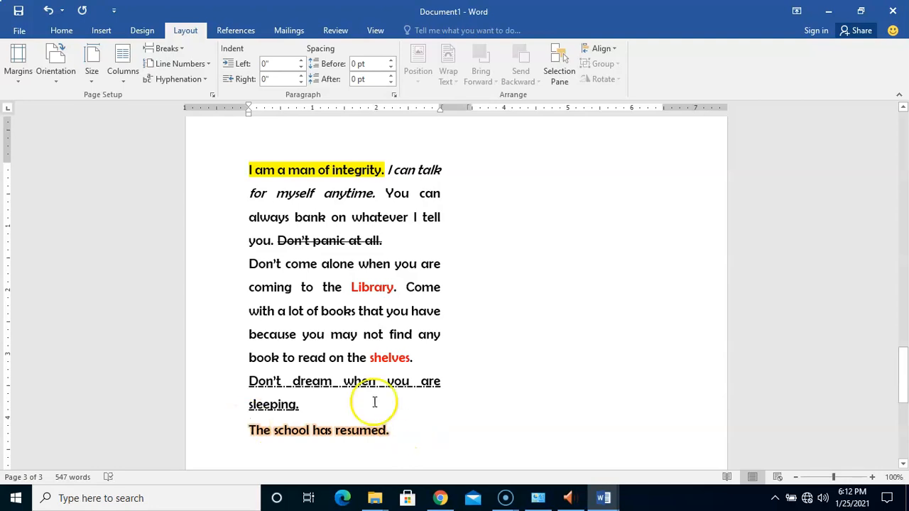
pyautogui.click(172, 50)
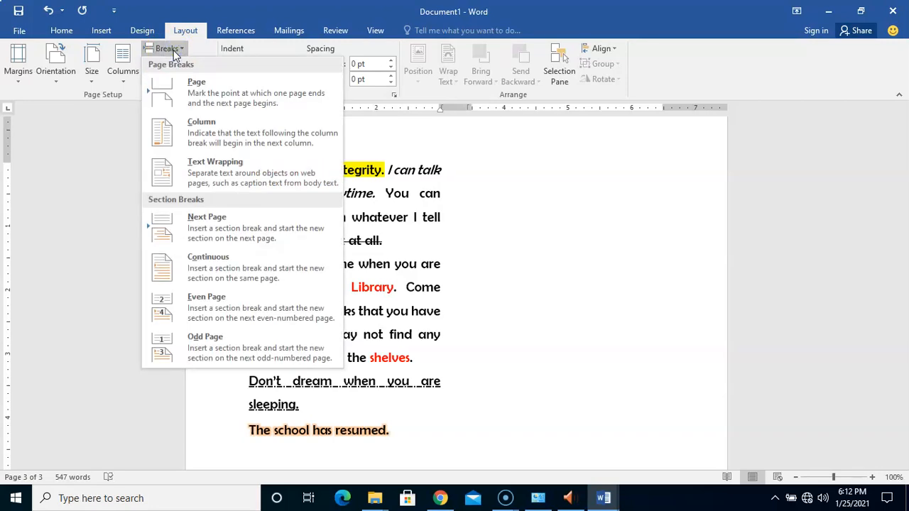
pyautogui.click(178, 48)
pyautogui.click(179, 48)
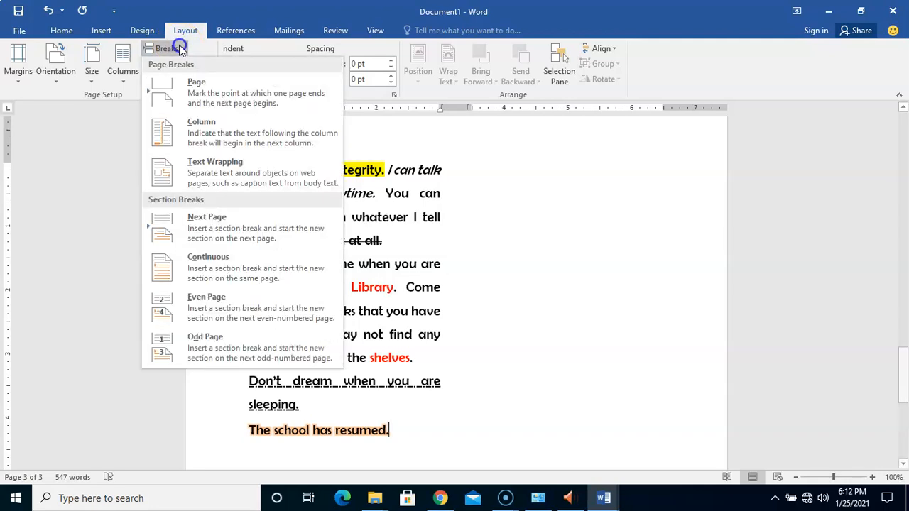
pyautogui.click(221, 135)
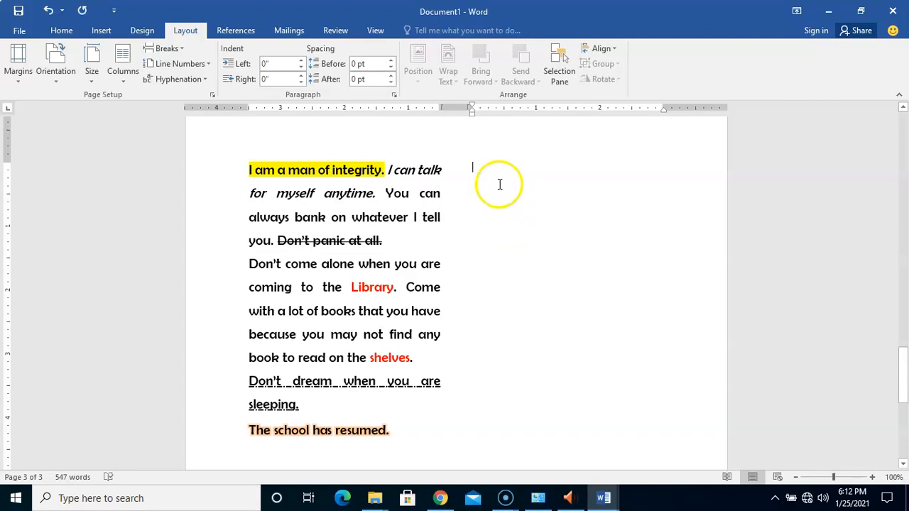
# Try entering the sample text "sjkdkjsjkdsjkds" in the second column of page 3, and undo it
pyautogui.write('sjkdkjsjkdsjkds')
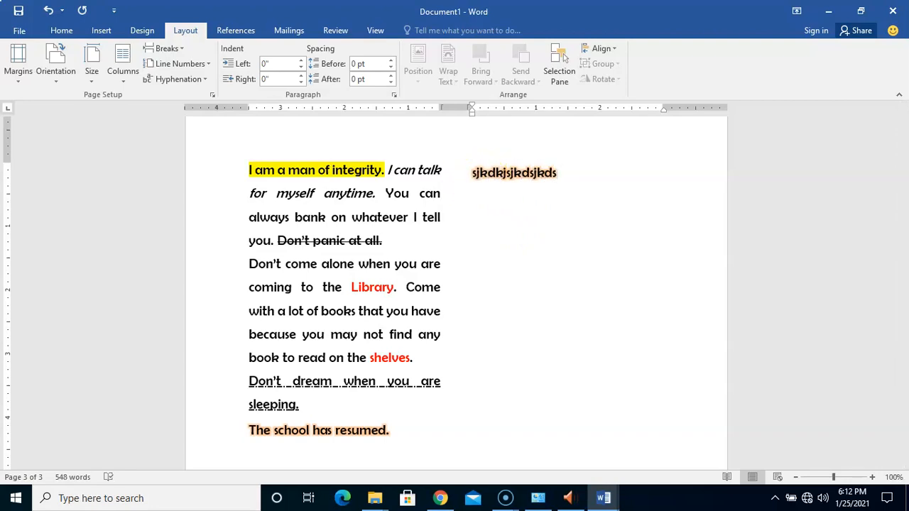
pyautogui.hotkey('ctrl', 'z')
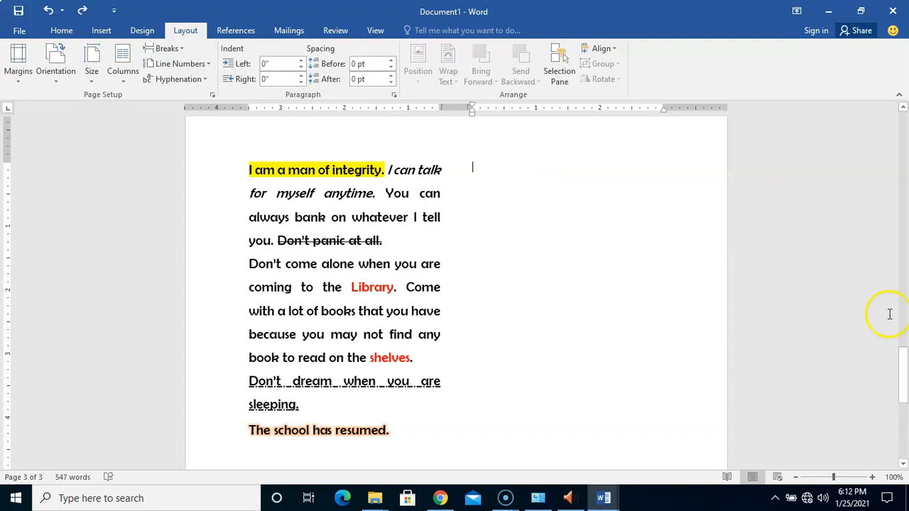
# Insert a column break before the paragraph starting "Don't come alone" on page 3
pyautogui.moveTo(903, 363)
pyautogui.mouseDown()
pyautogui.moveTo(901, 341)
pyautogui.moveTo(902, 387)
pyautogui.moveTo(901, 339)
pyautogui.moveTo(901, 399)
pyautogui.moveTo(899, 367)
pyautogui.mouseUp()
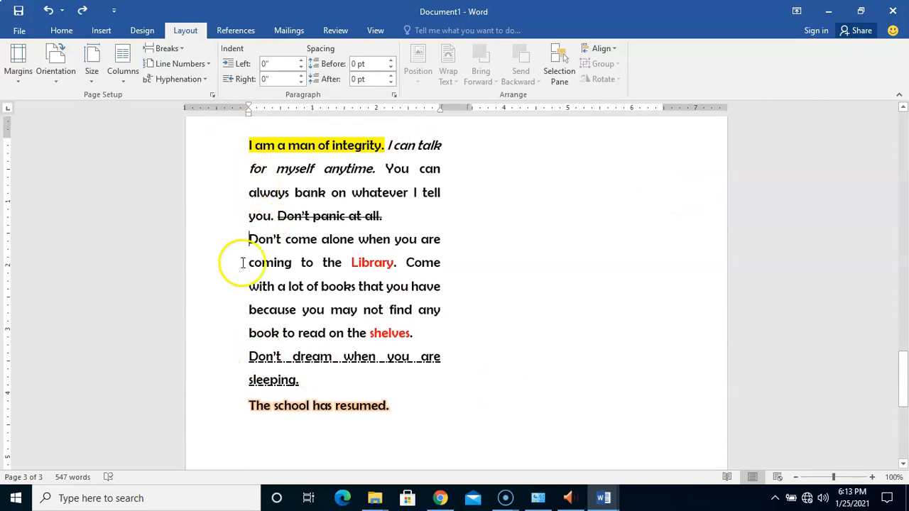
pyautogui.click(248, 239)
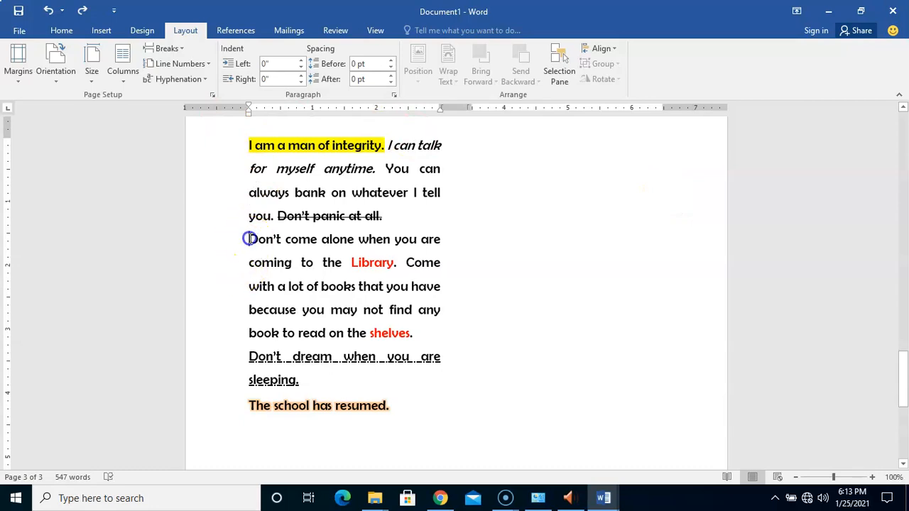
pyautogui.click(178, 52)
pyautogui.click(200, 129)
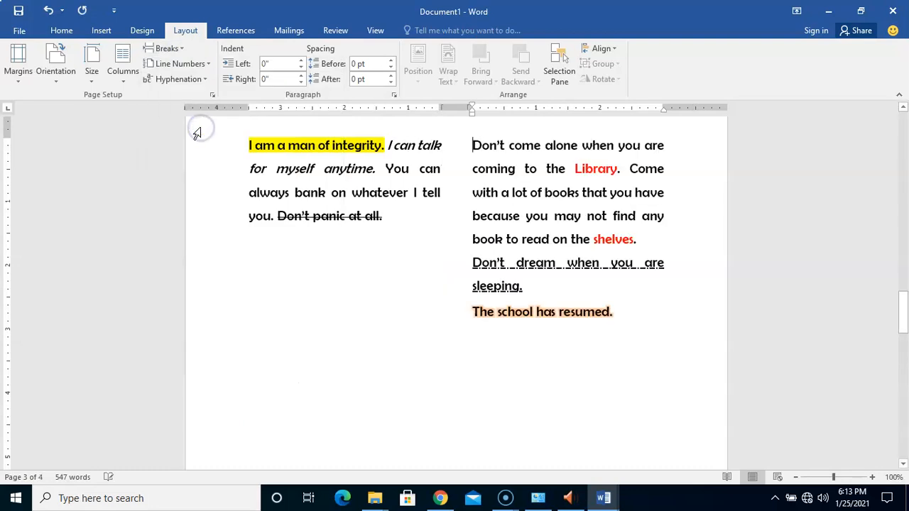
pyautogui.moveTo(902, 320); pyautogui.dragTo(903, 244)
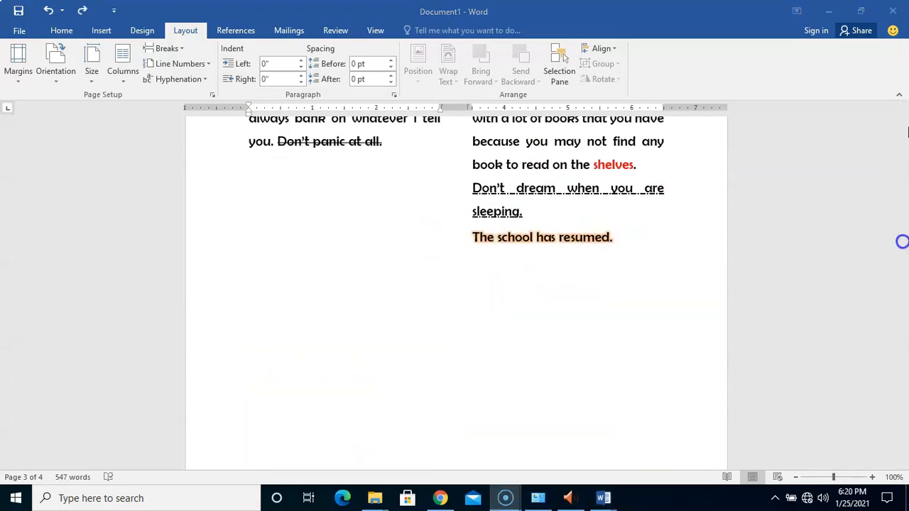